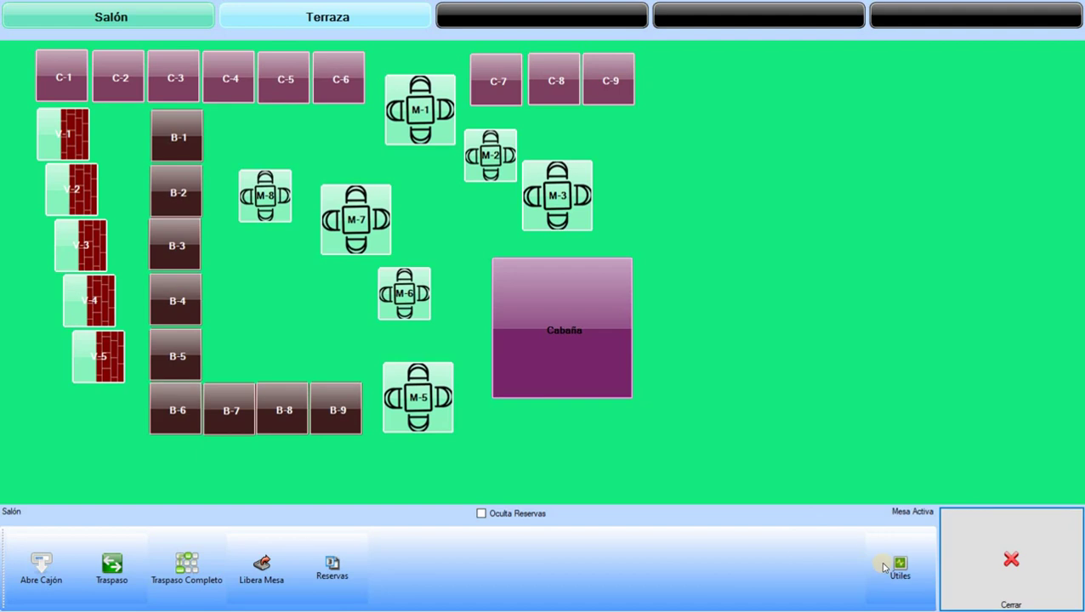
Open the article maintenance form from the configuration utilities
click(900, 568)
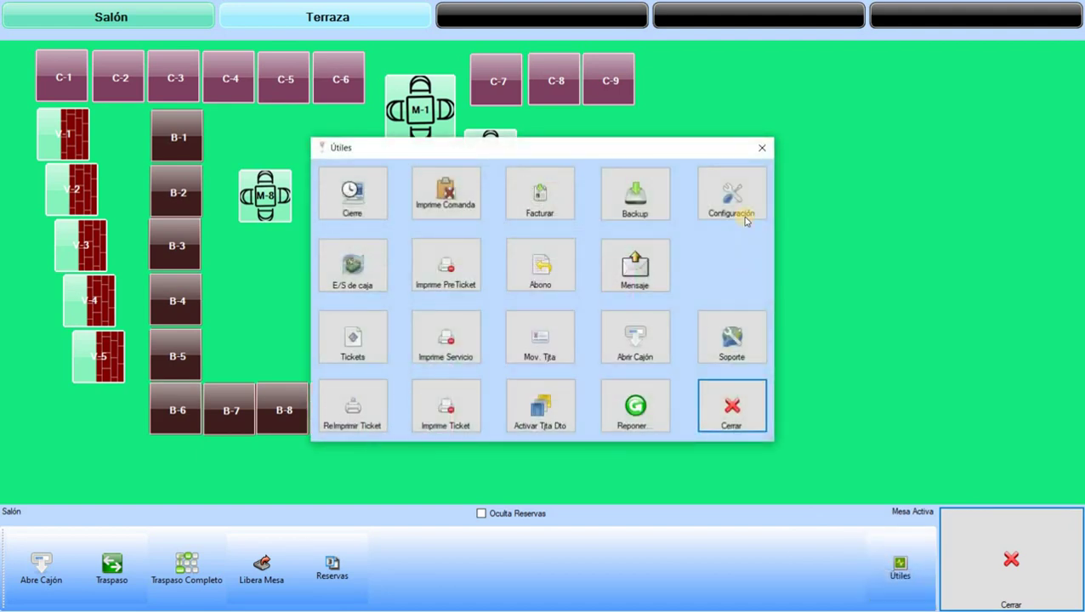
click(742, 213)
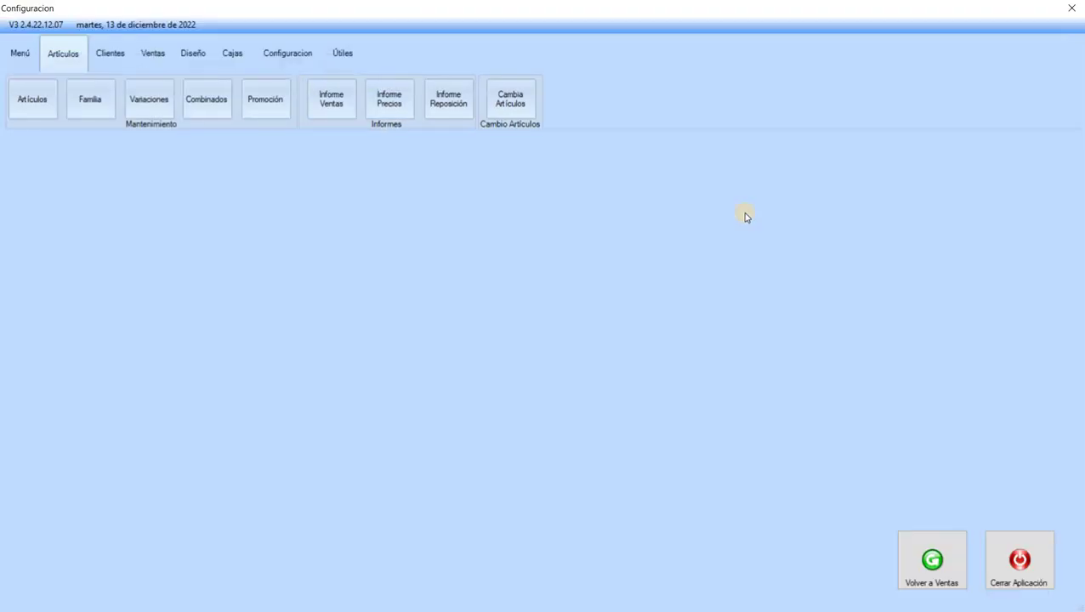
click(34, 99)
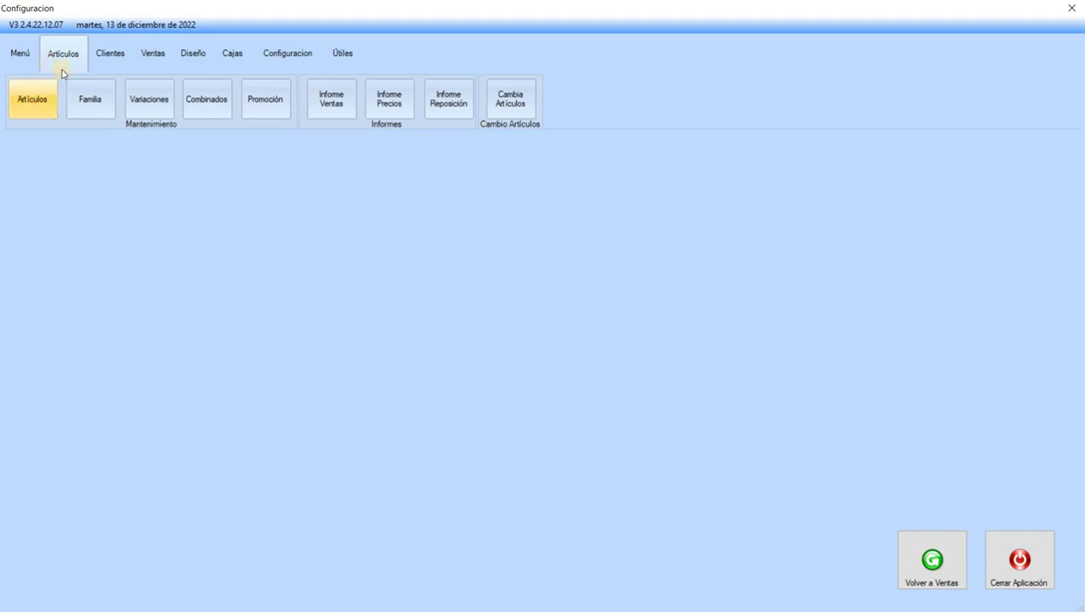
click(19, 105)
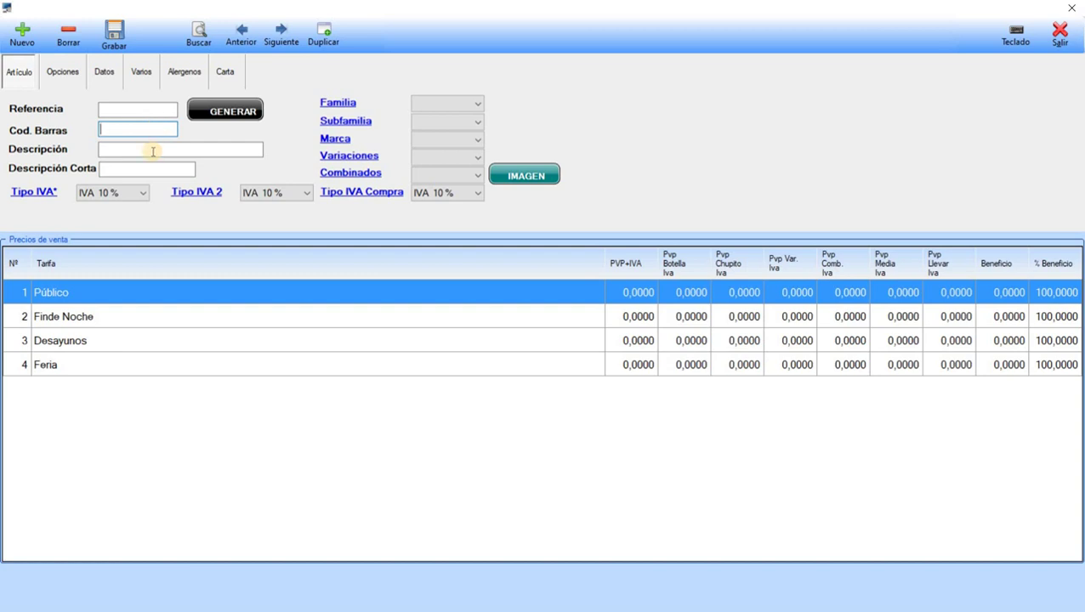
Examine the article's general fields: description, short description, family, brand and the list of available combinados
click(153, 152)
click(154, 169)
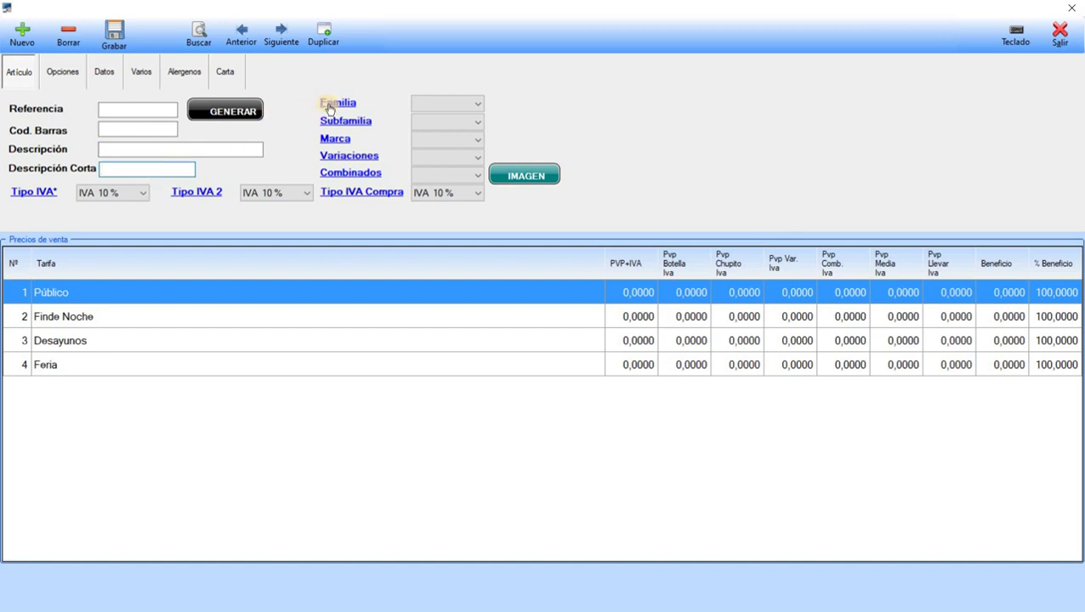
click(465, 107)
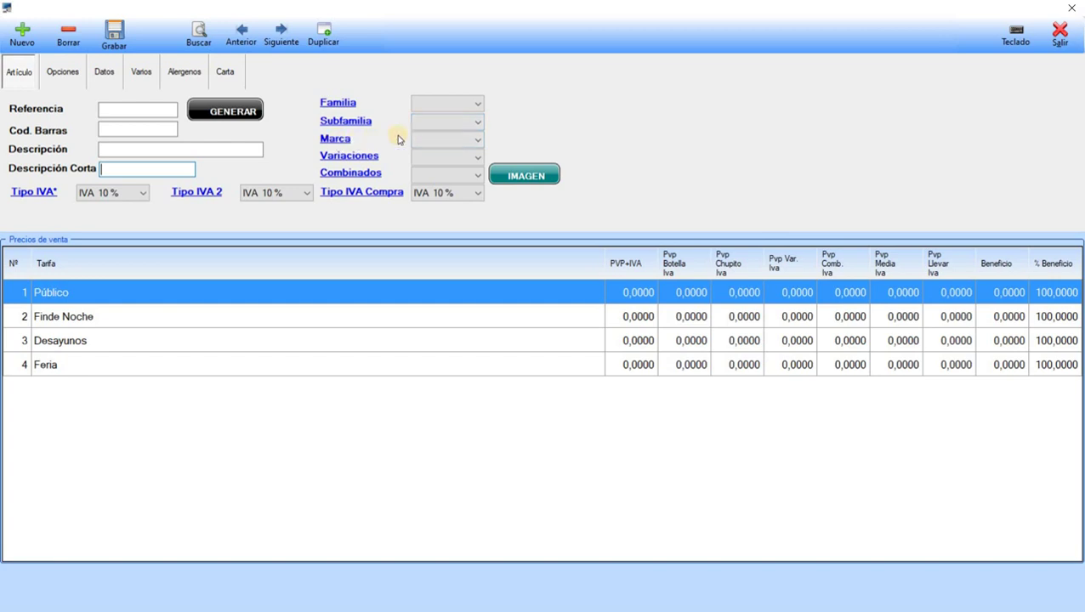
click(425, 143)
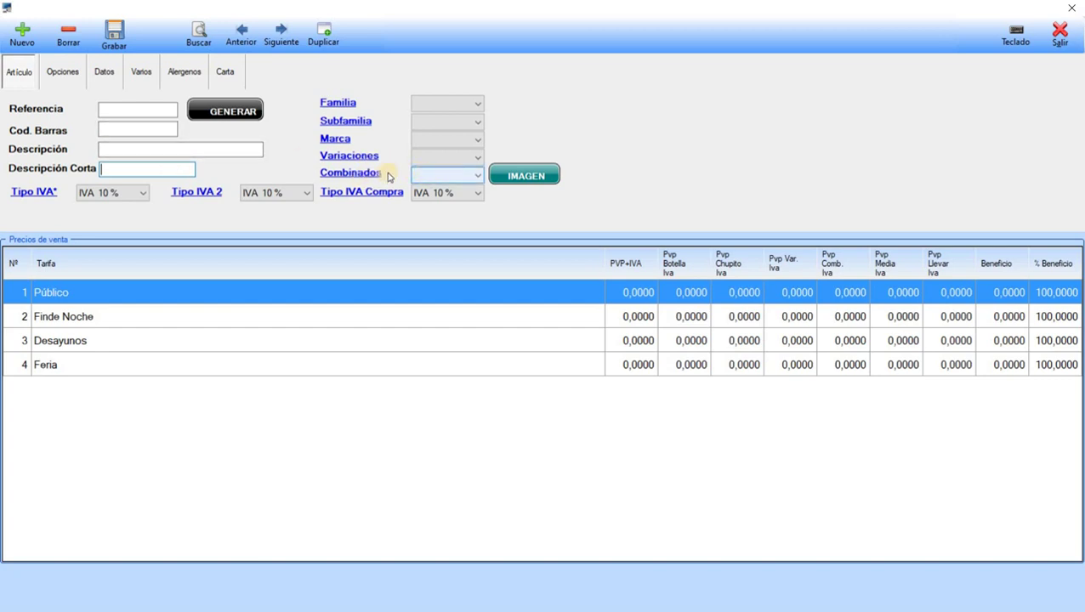
click(422, 176)
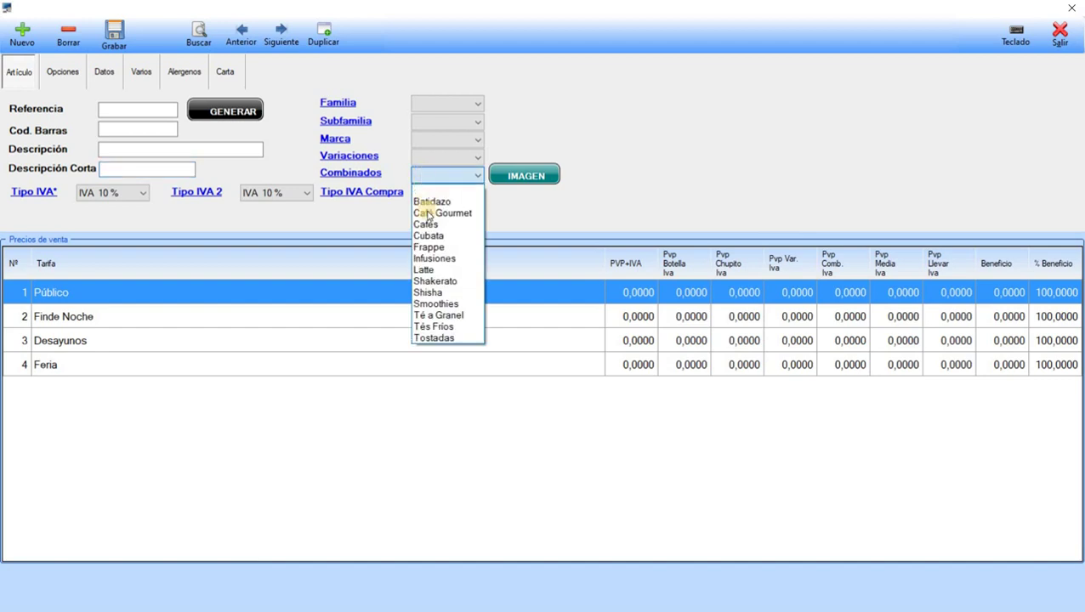
click(431, 175)
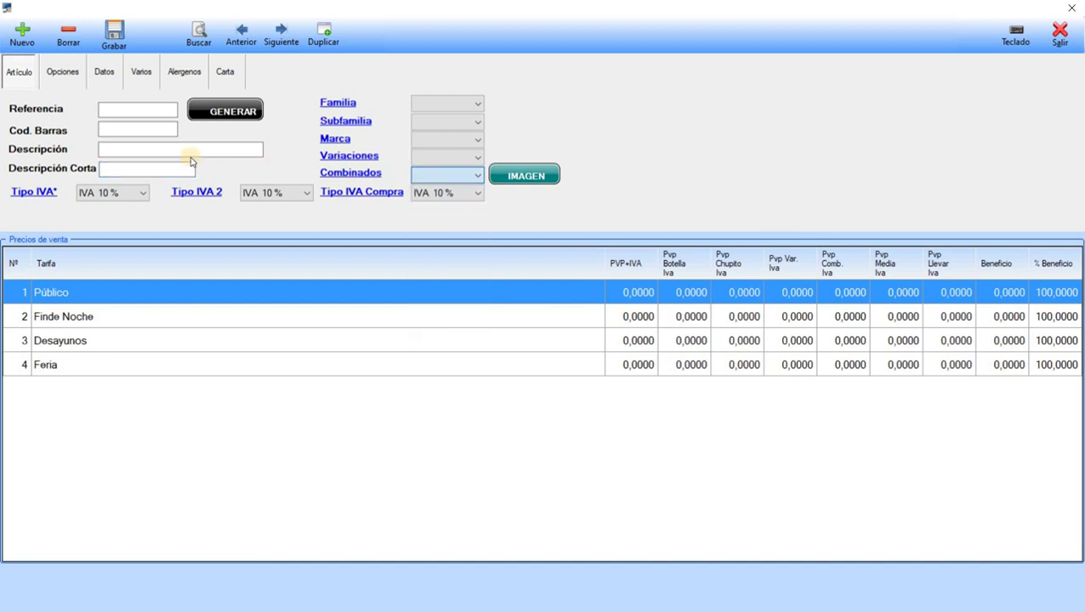
click(238, 144)
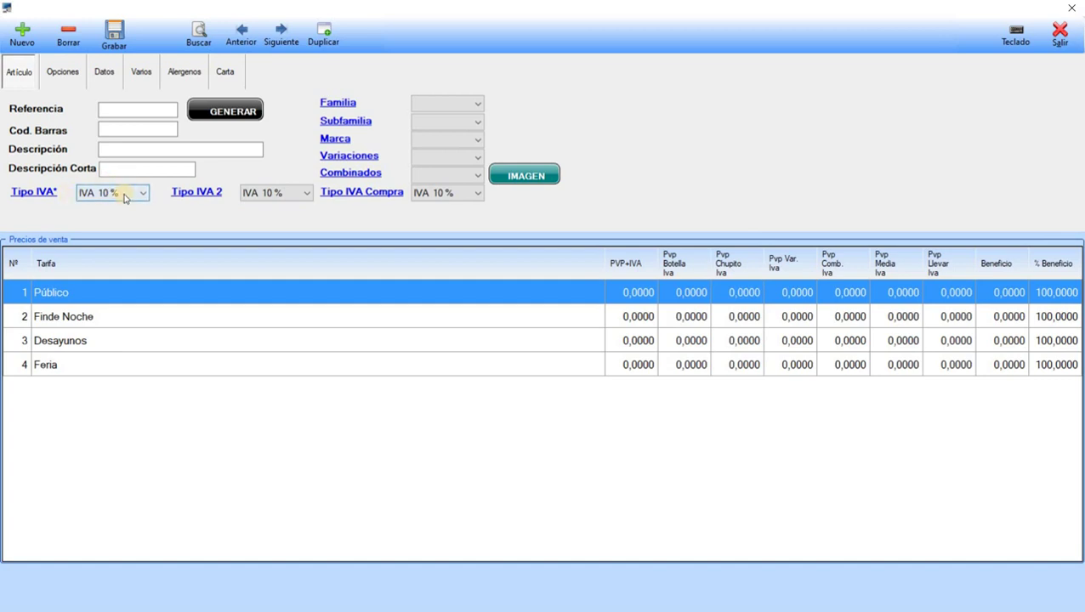
Enable the Usa Medias option for the article and go to its Reduce € en Llevar field
click(73, 74)
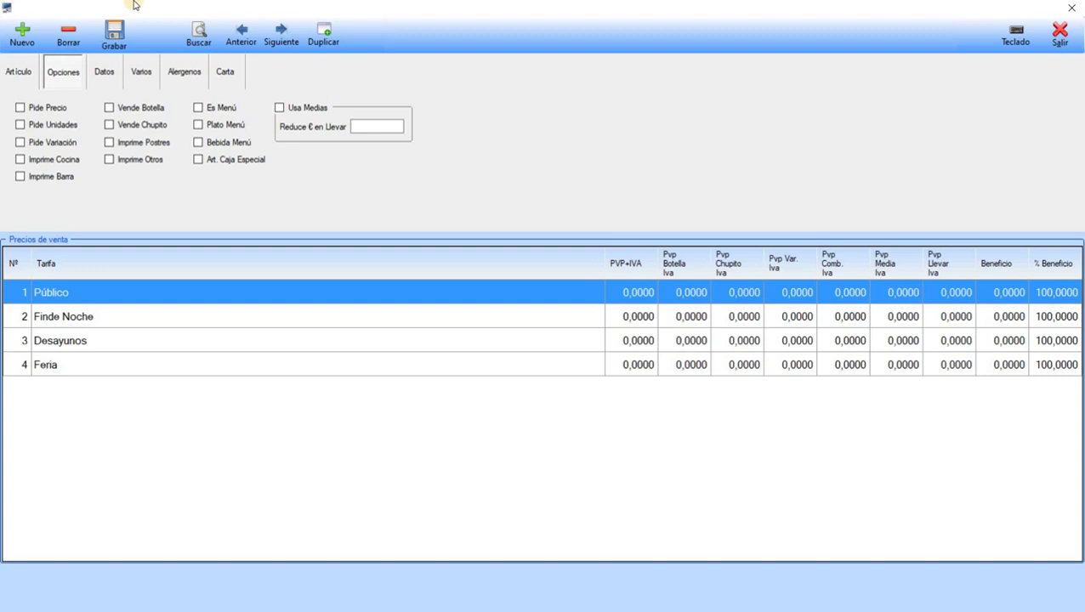
click(279, 109)
click(352, 126)
click(280, 107)
click(280, 107)
click(370, 125)
Go through the sale price rates Público, Finde Noche, Desayunos and Feria in the price table
click(43, 294)
click(88, 308)
click(91, 298)
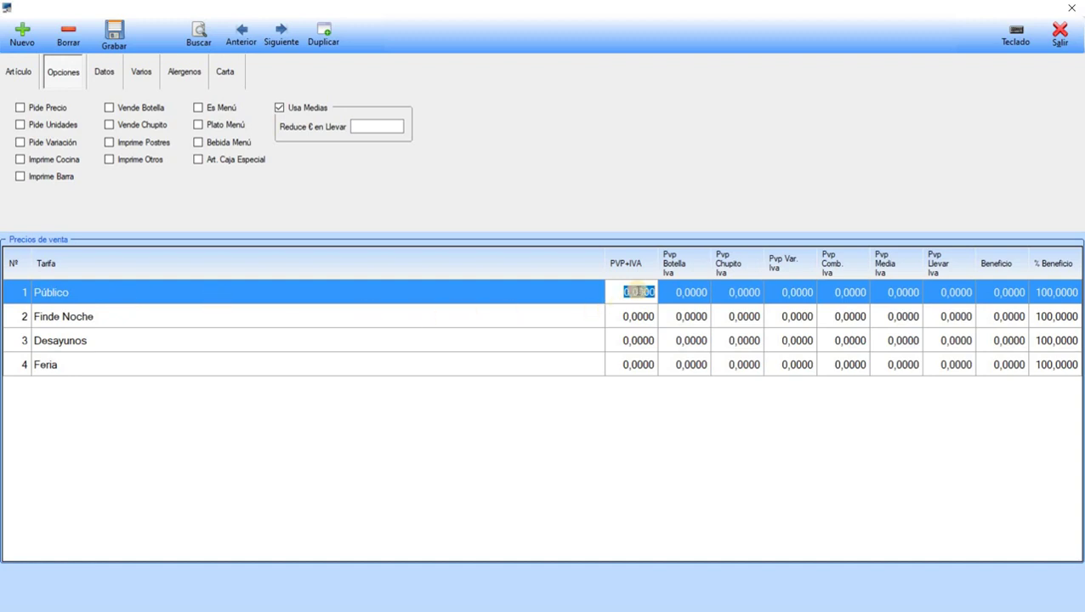
click(81, 320)
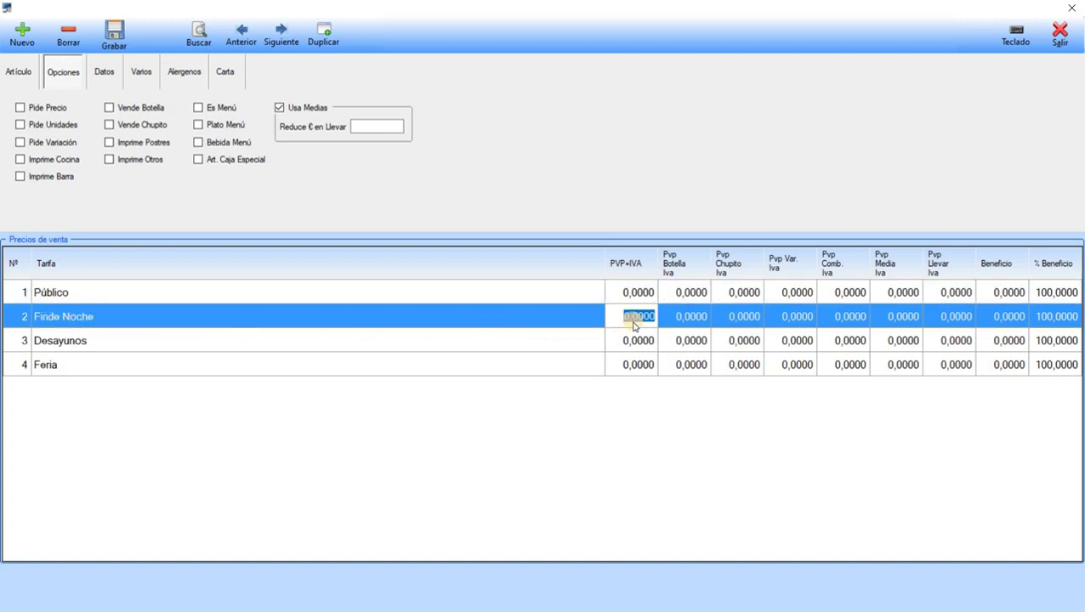
click(106, 343)
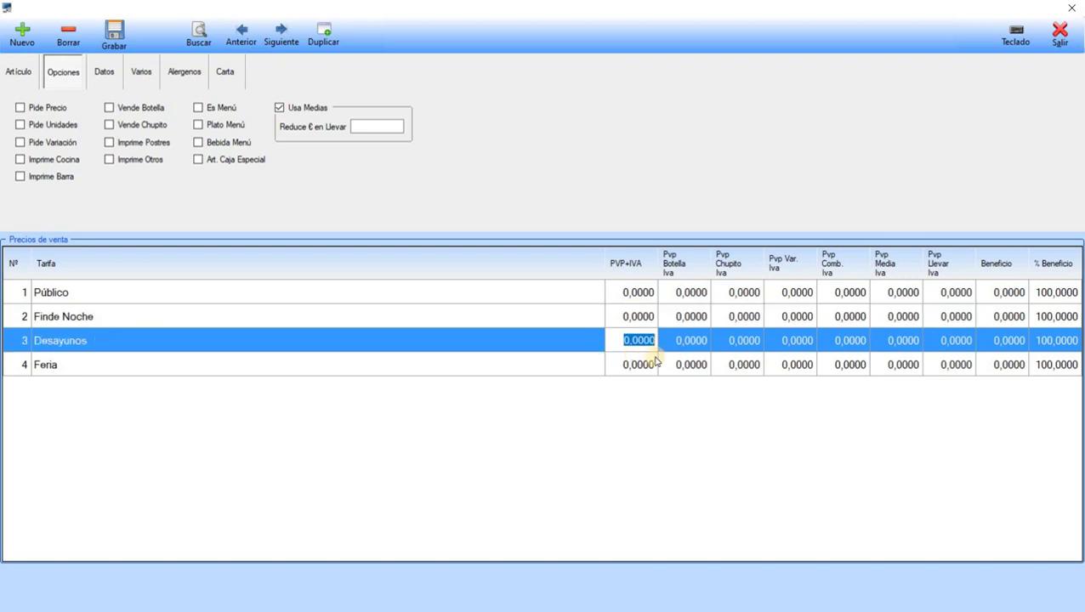
click(547, 370)
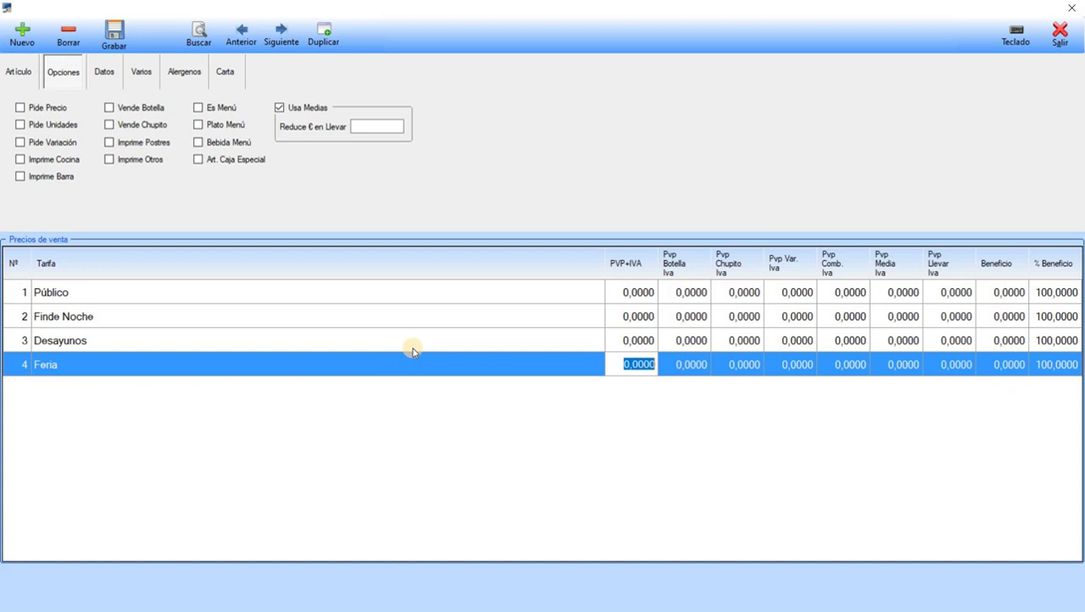
Examine the Público rate's price types: PVP+IVA, bottle, shot, variation, combined, half portion and takeaway
click(442, 292)
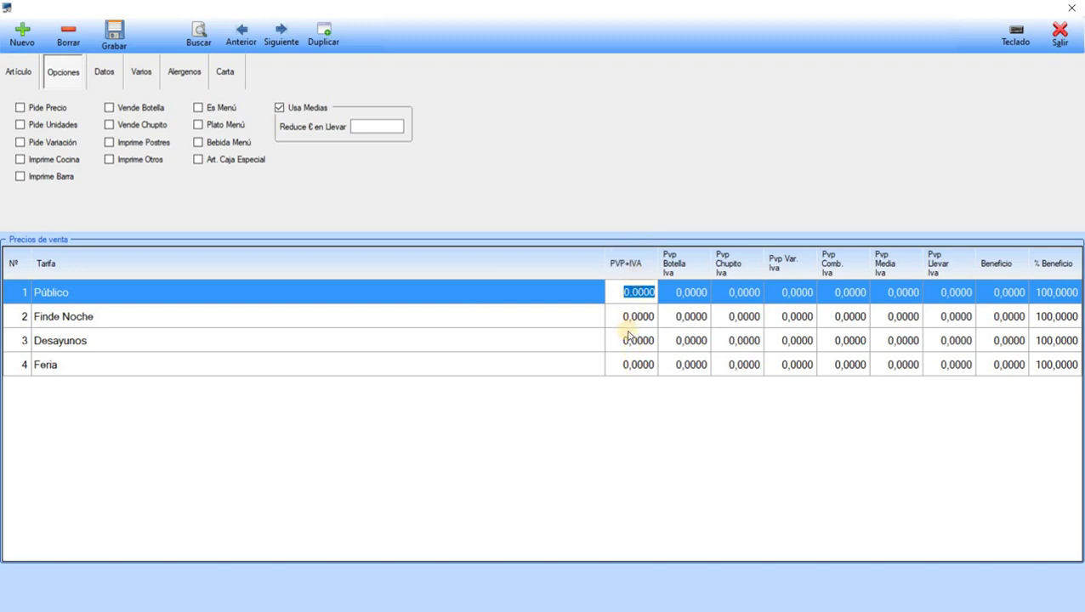
click(688, 291)
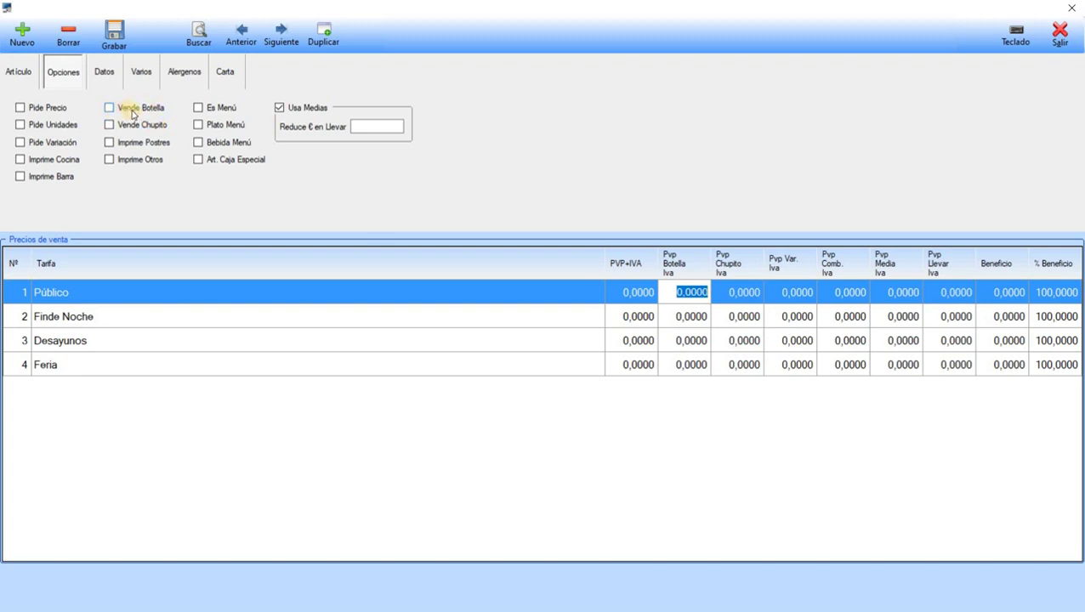
click(747, 294)
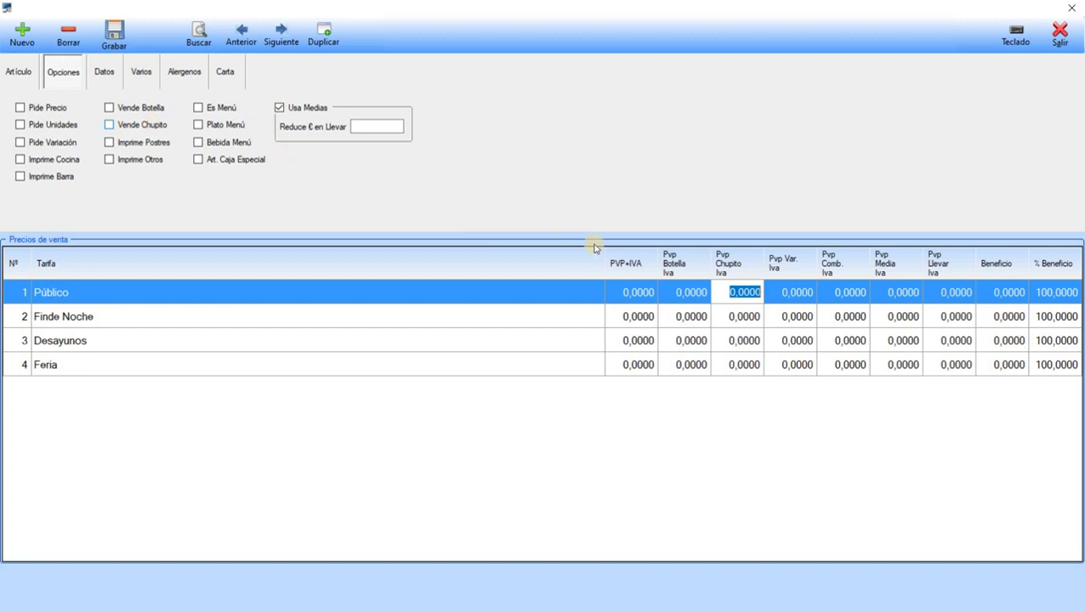
click(789, 293)
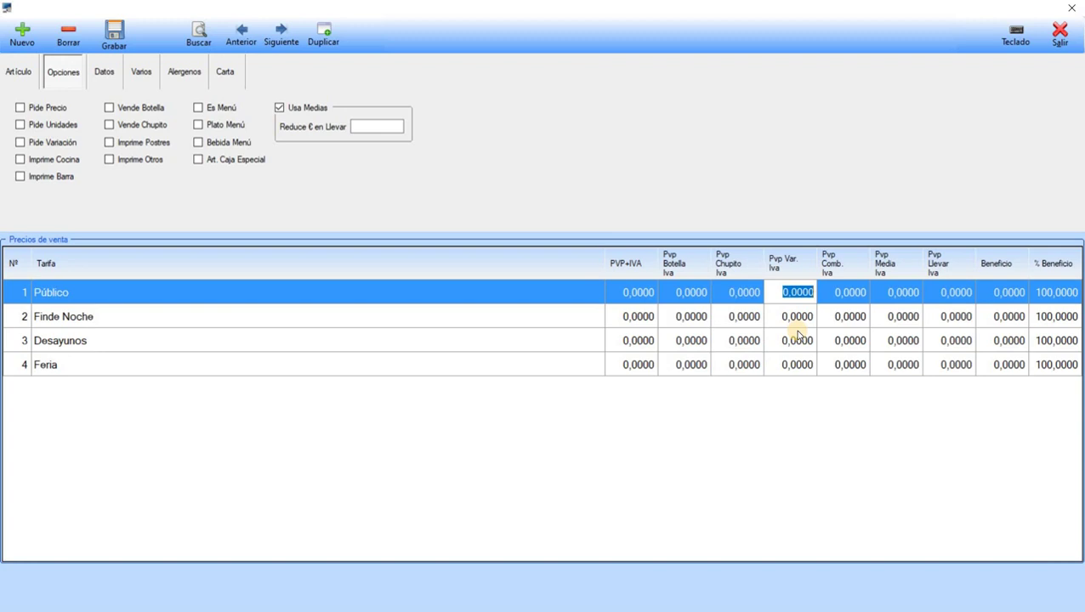
click(842, 294)
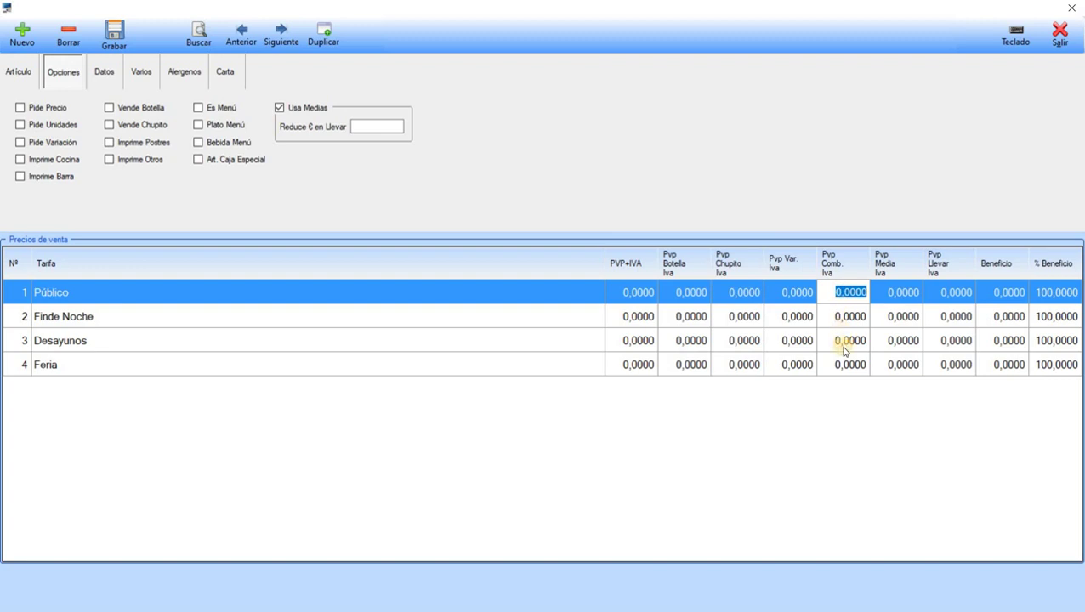
click(880, 292)
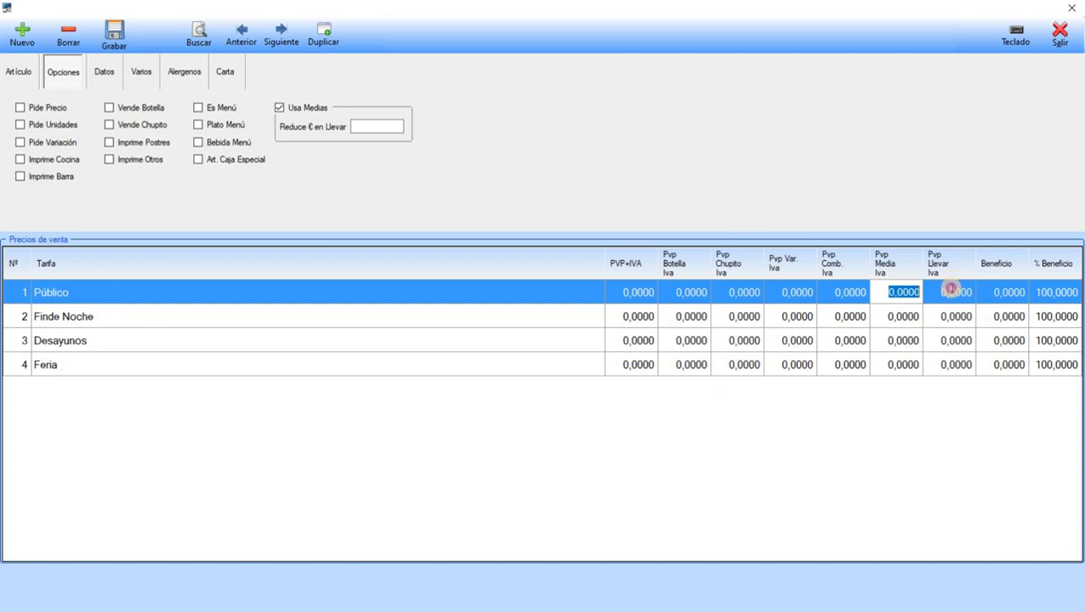
click(953, 289)
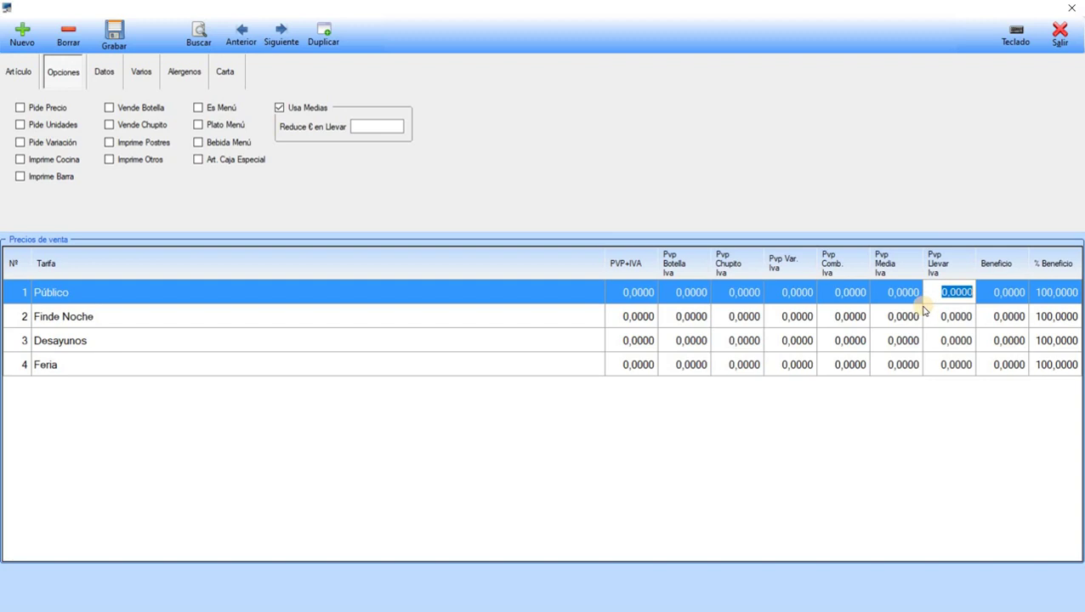
Compare the Reduce € en Llevar field with the Público rate's takeaway price
click(374, 125)
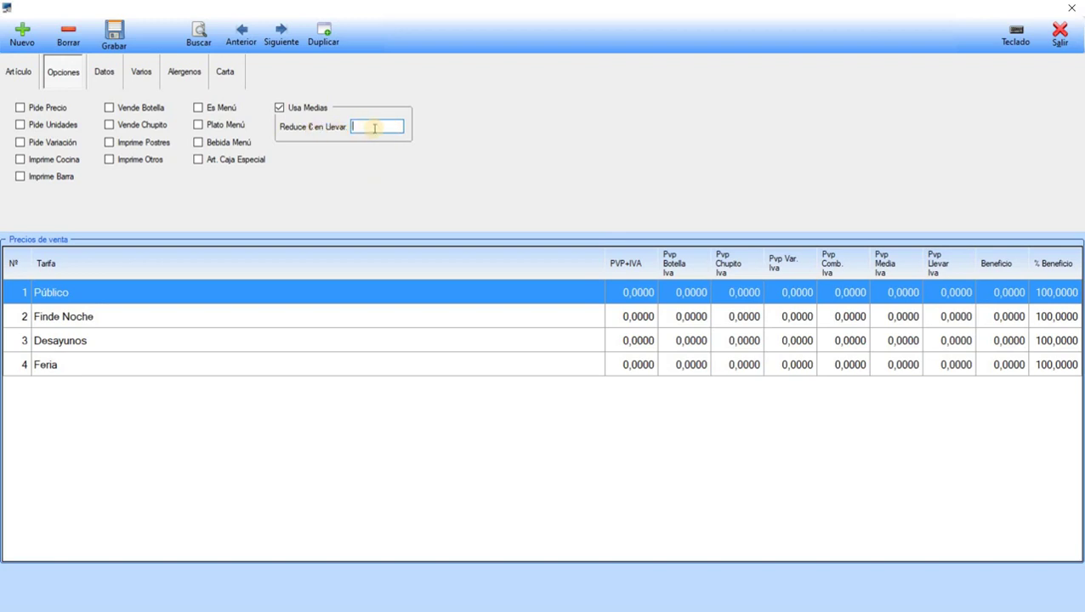
click(959, 295)
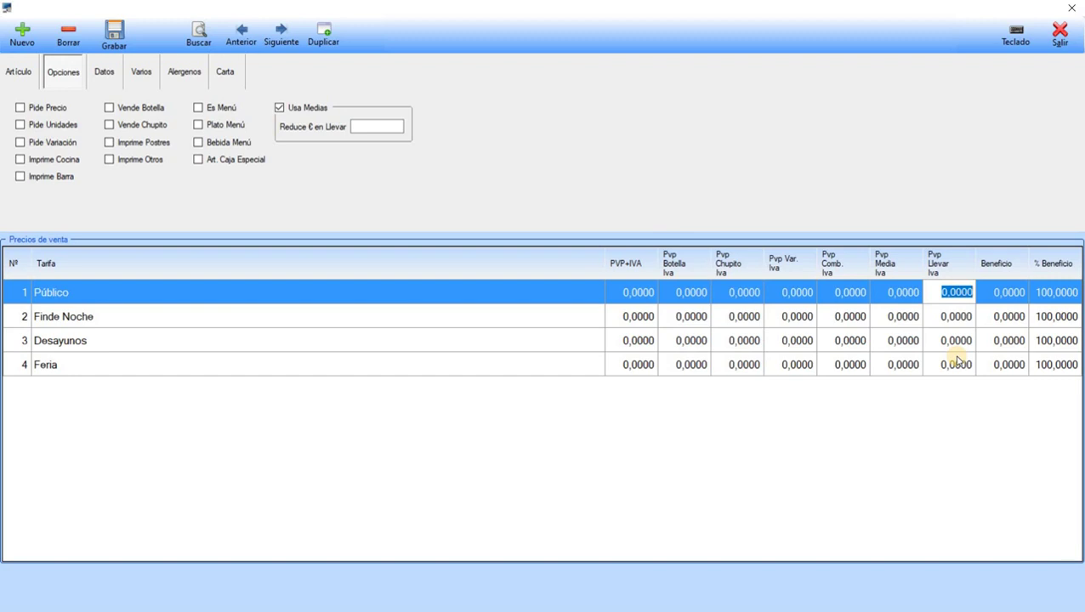
click(371, 127)
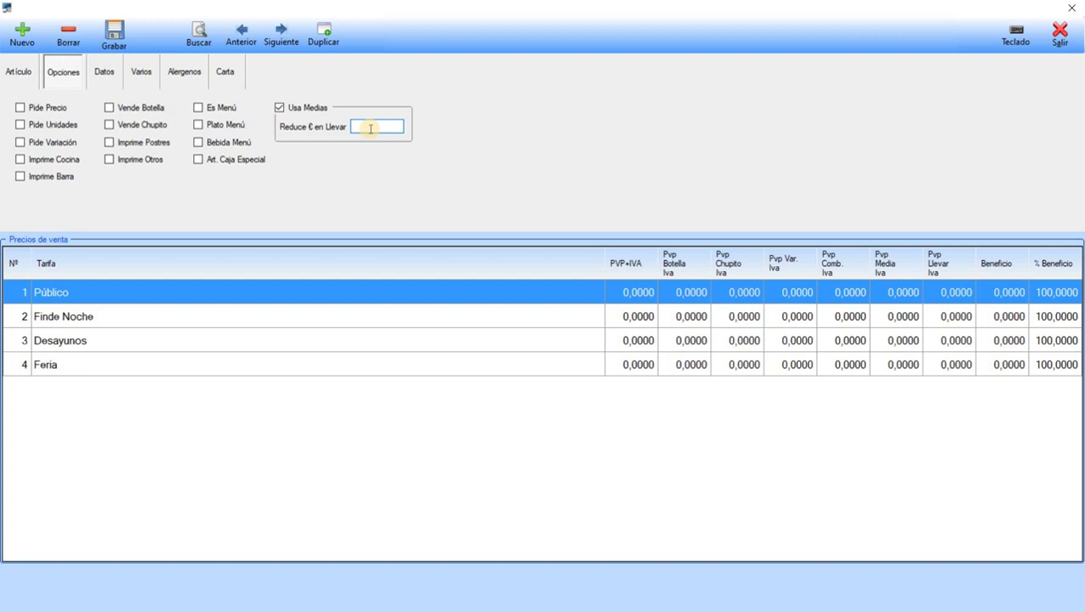
Examine the Reduce Precio Servido Solo amount in the article's data section alongside the Público PVP+IVA price
click(116, 75)
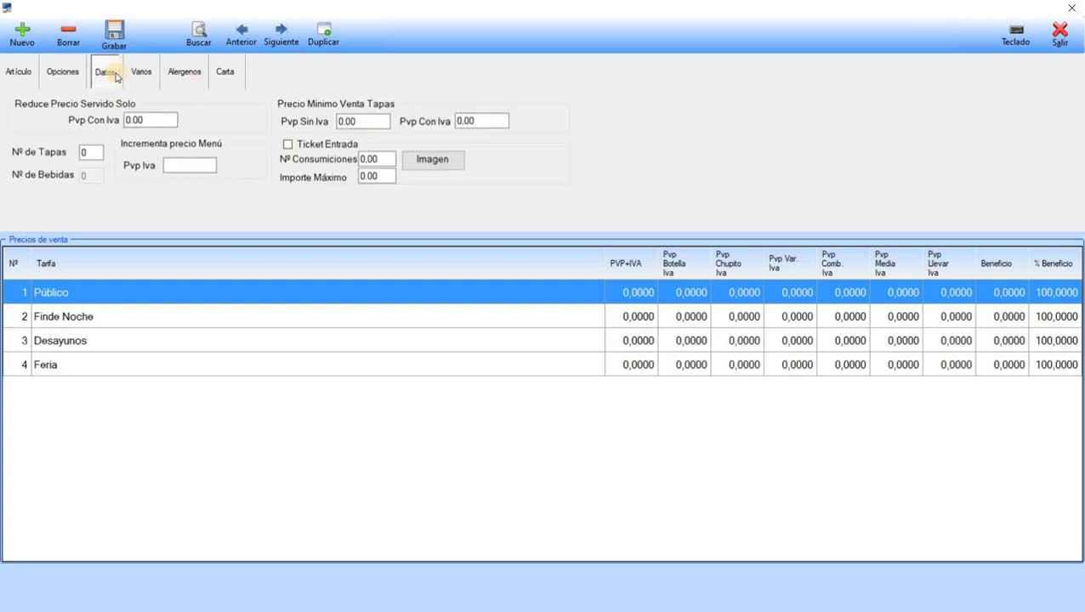
click(162, 121)
drag(163, 123, 121, 121)
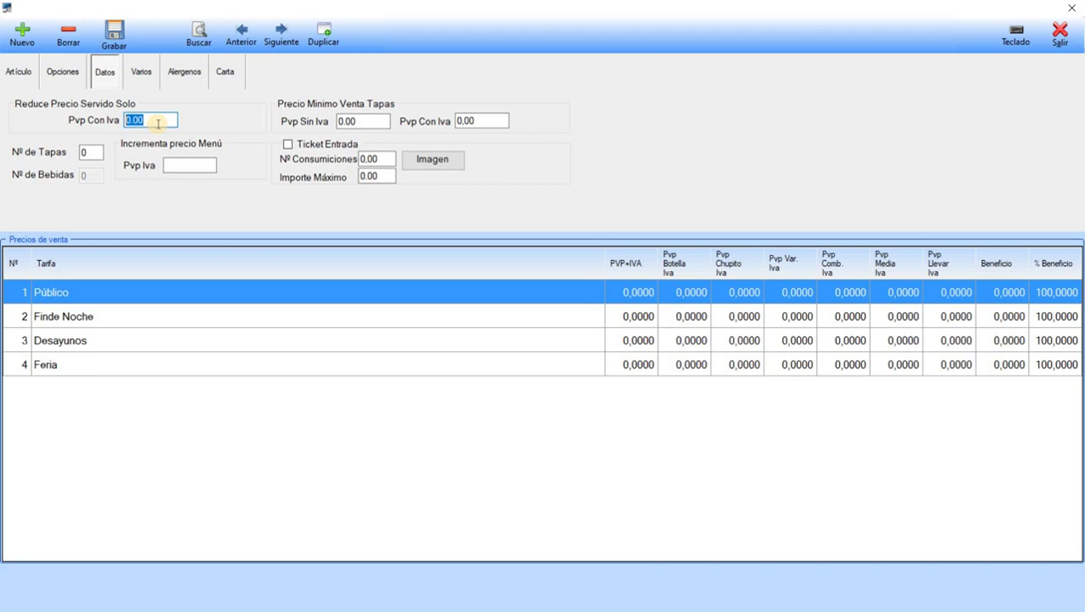
drag(162, 120, 110, 124)
click(154, 122)
click(630, 291)
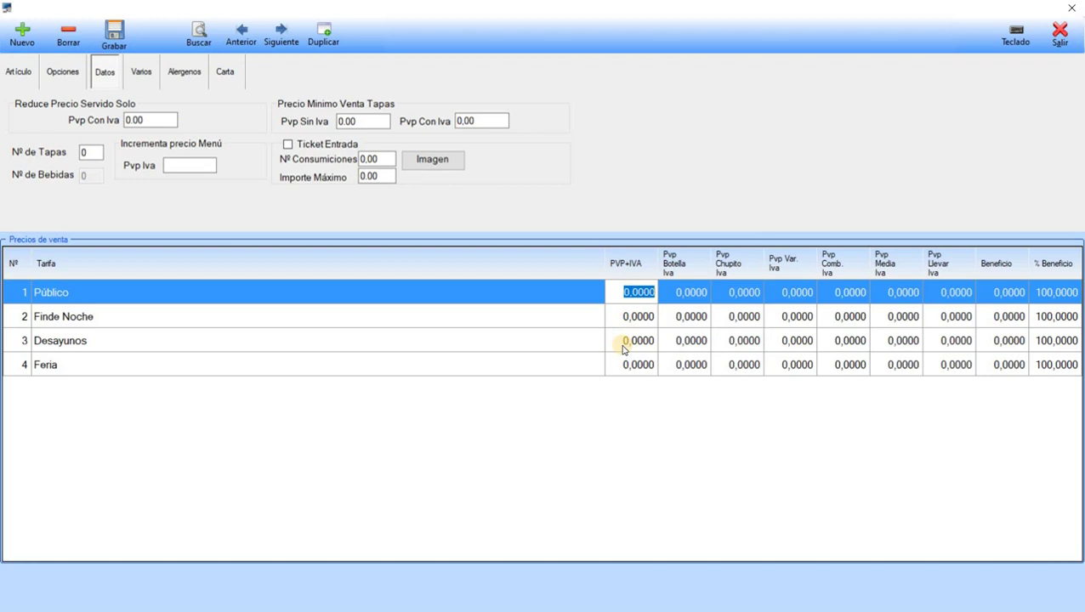
click(169, 120)
click(96, 119)
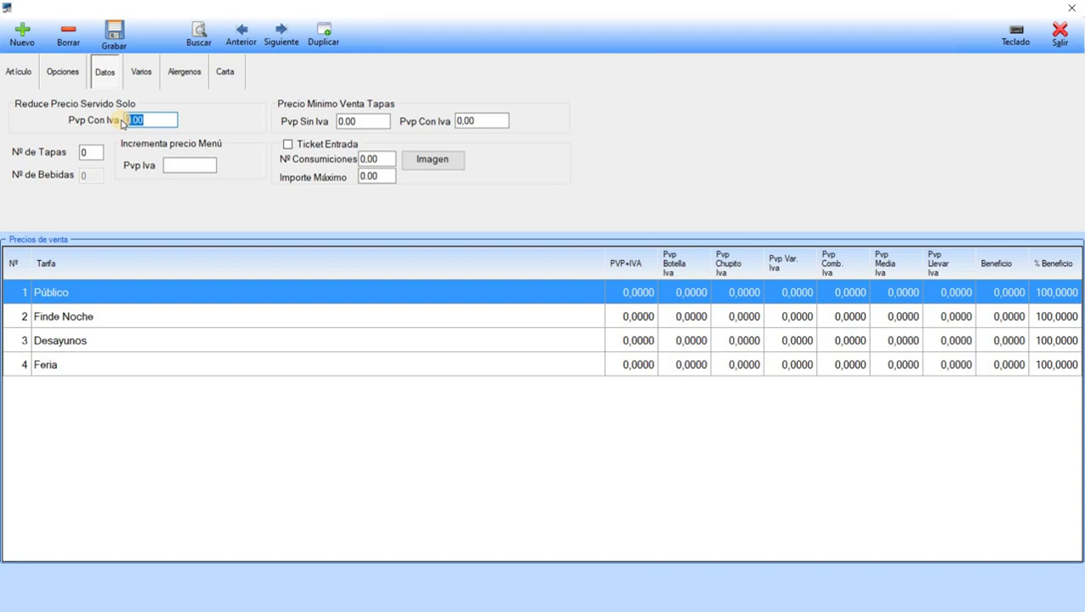
Review the number of tapas, the served-alone reduction, the menu price increment and the minimum tapas sale price fields
click(83, 151)
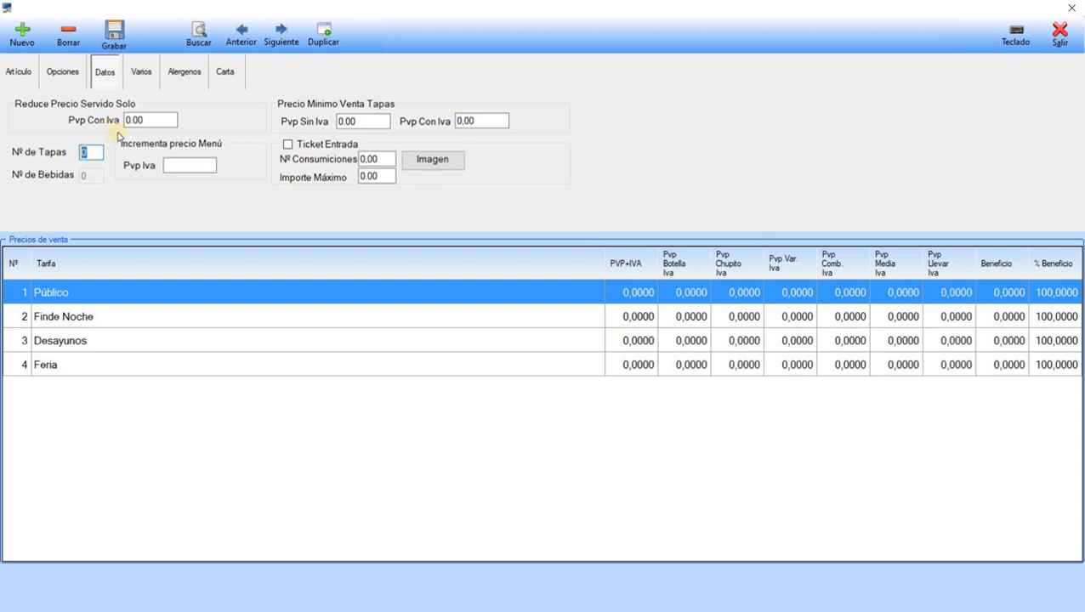
click(83, 152)
double_click(83, 151)
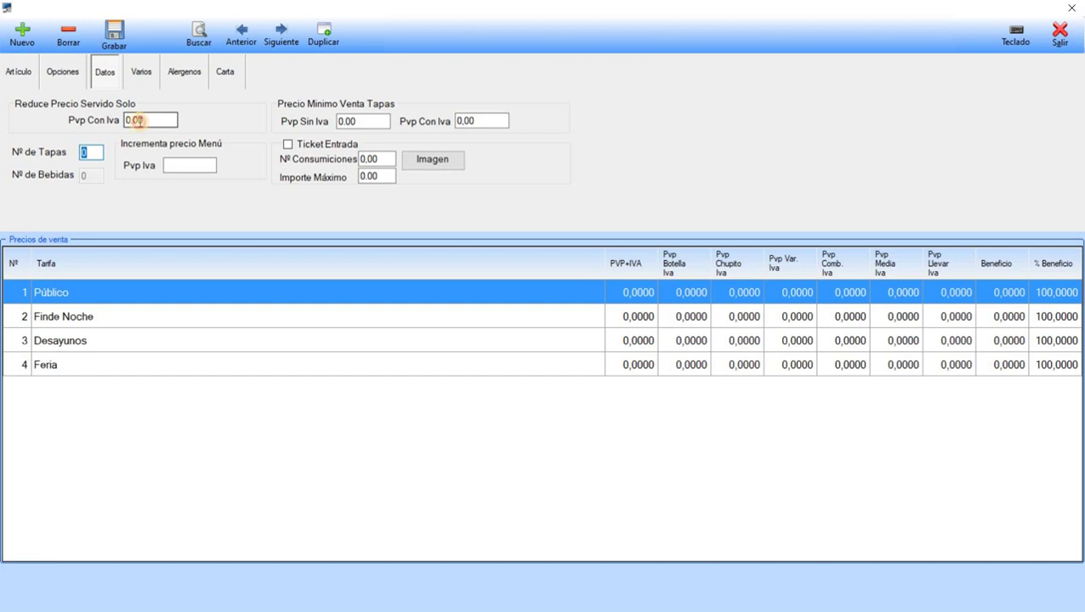
drag(148, 122, 126, 121)
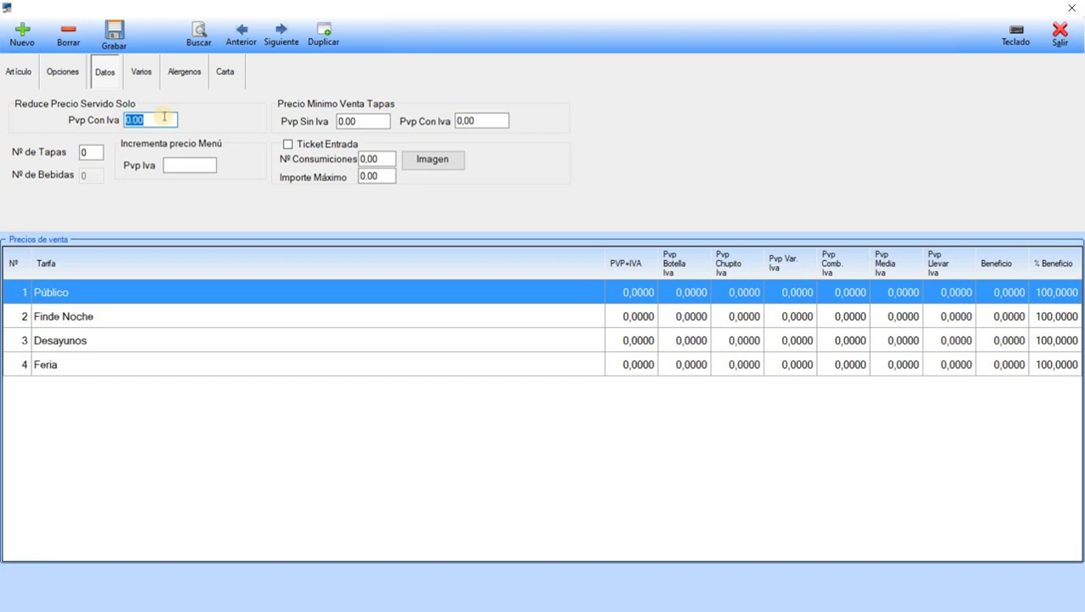
drag(158, 120, 127, 114)
click(92, 152)
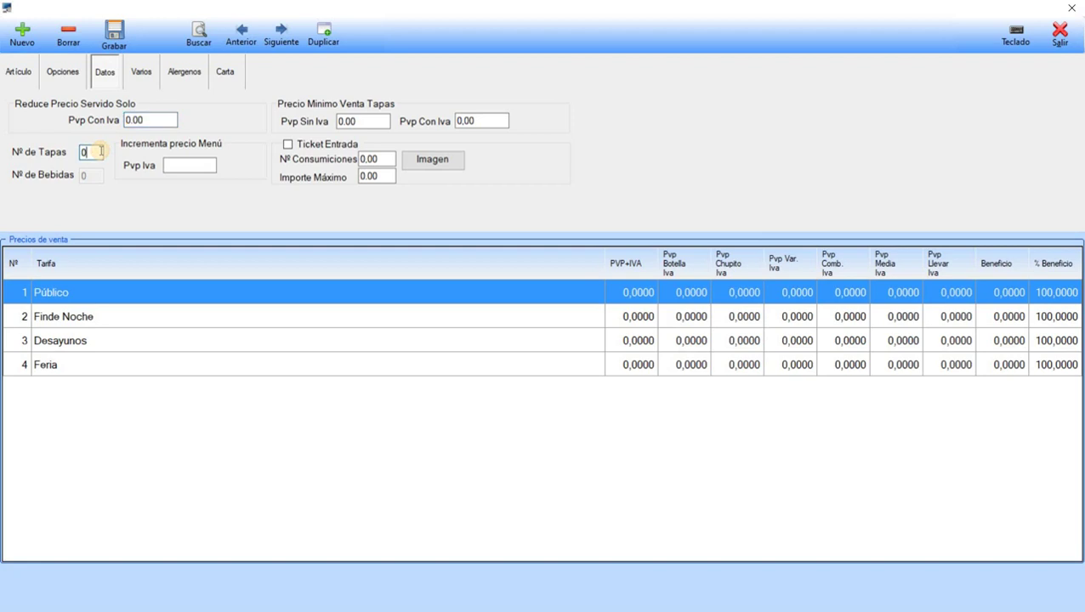
click(173, 162)
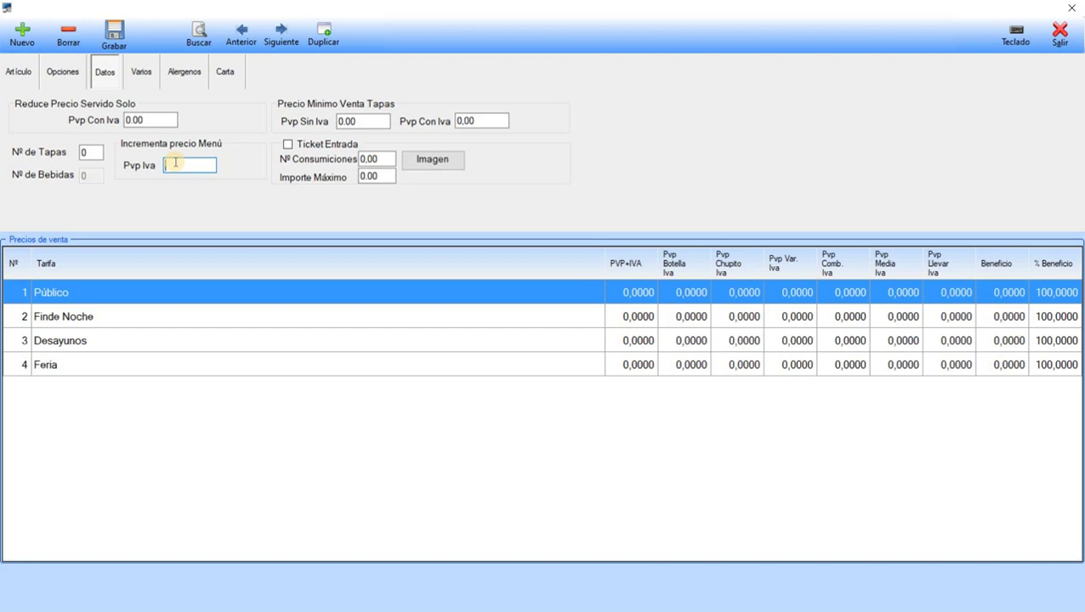
click(334, 121)
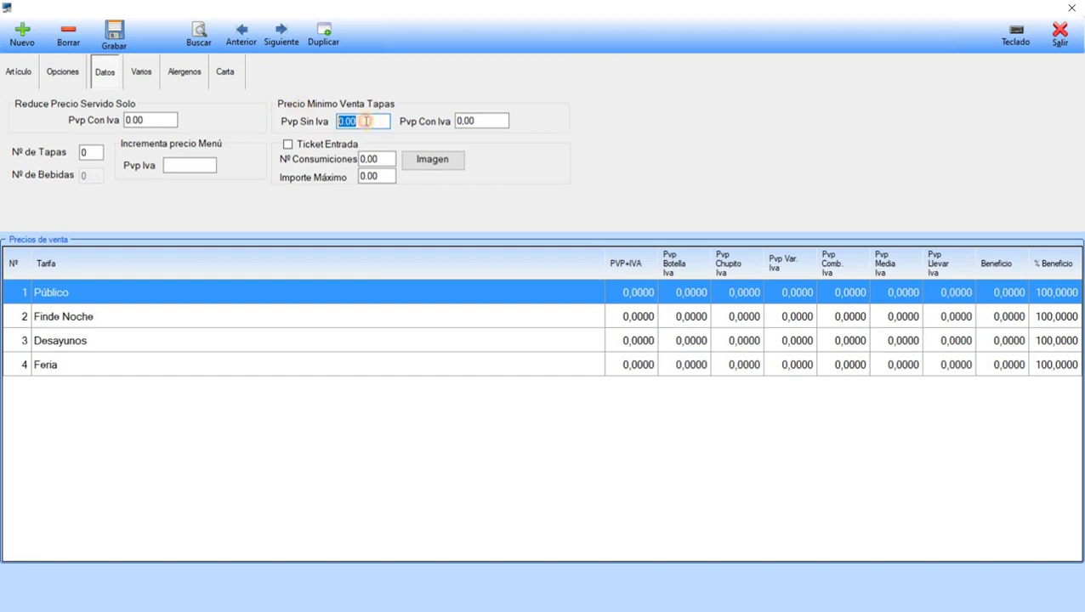
Enable Ticket Entrada for the article and review the minimum tapas sale price and Nº Consumiciones fields
click(340, 122)
double_click(340, 122)
click(340, 146)
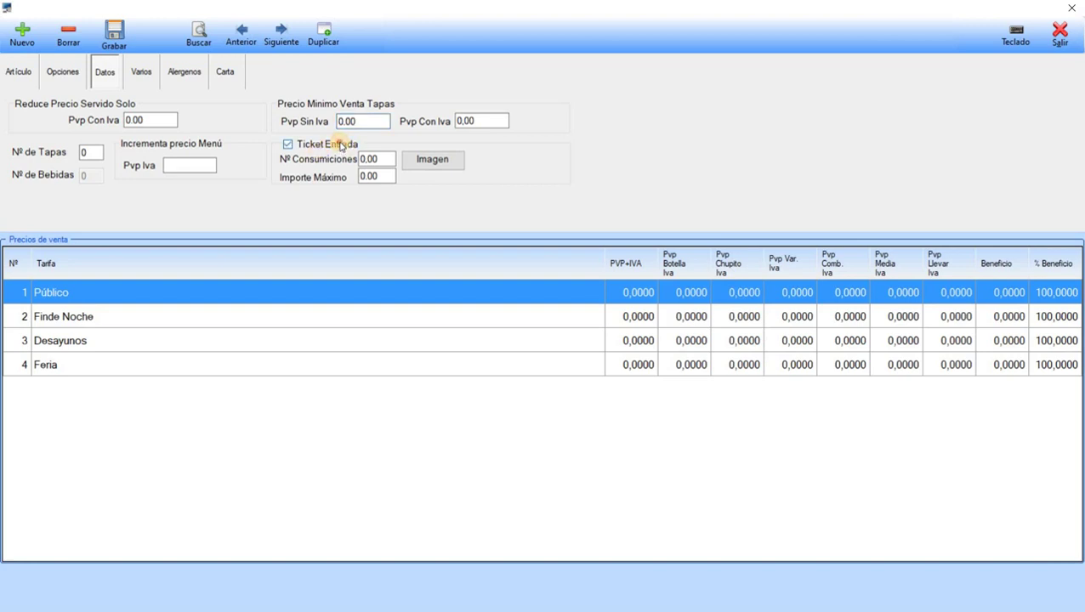
click(340, 147)
click(340, 147)
click(340, 147)
click(340, 146)
click(387, 158)
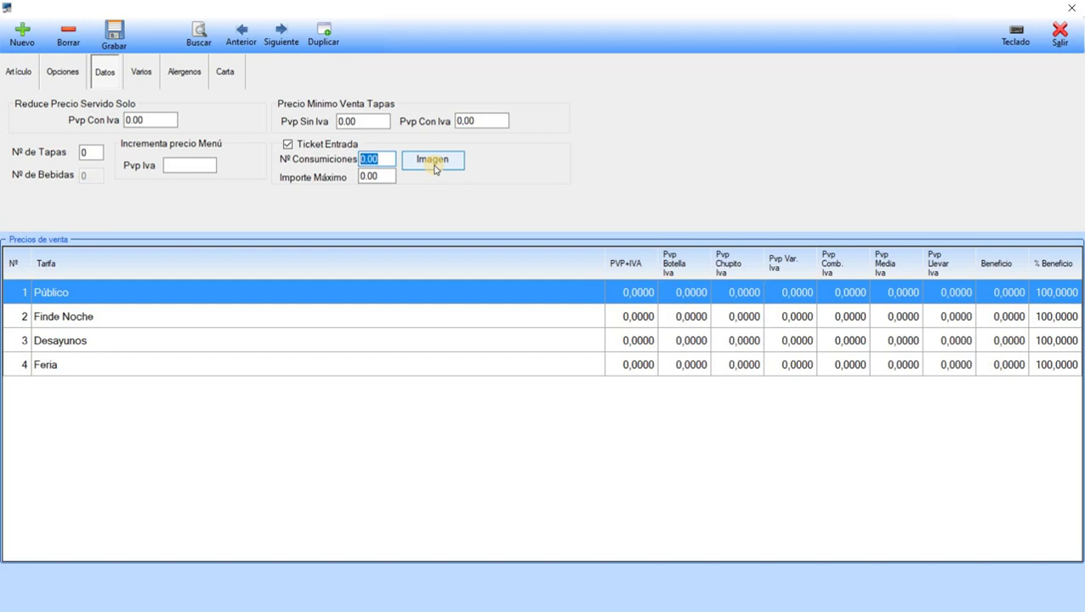
Review the article's proportion, initial cost, allergen and menu card settings
click(141, 75)
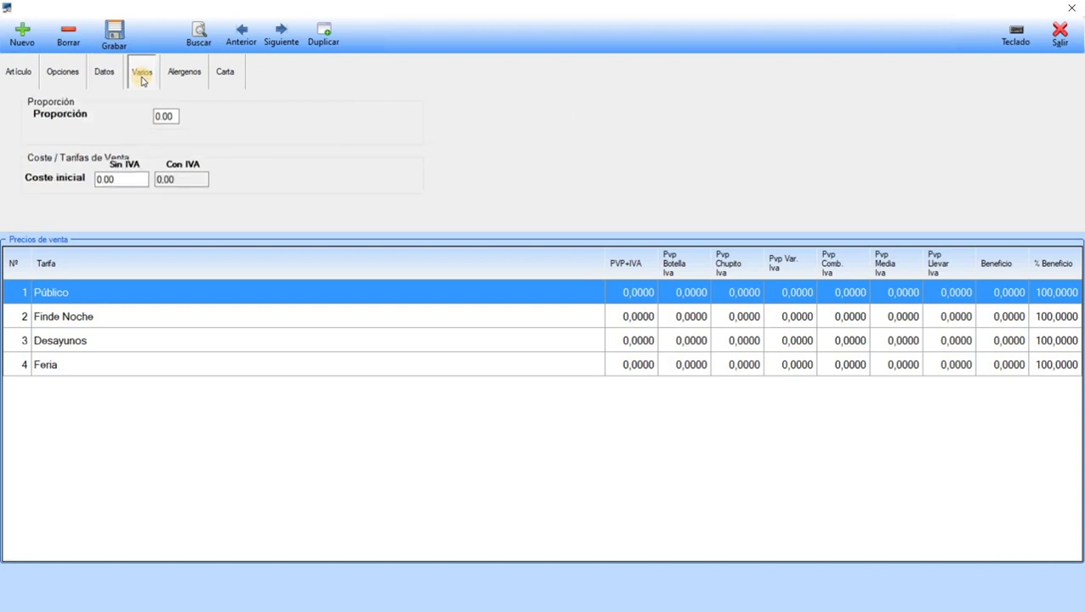
drag(169, 117, 153, 121)
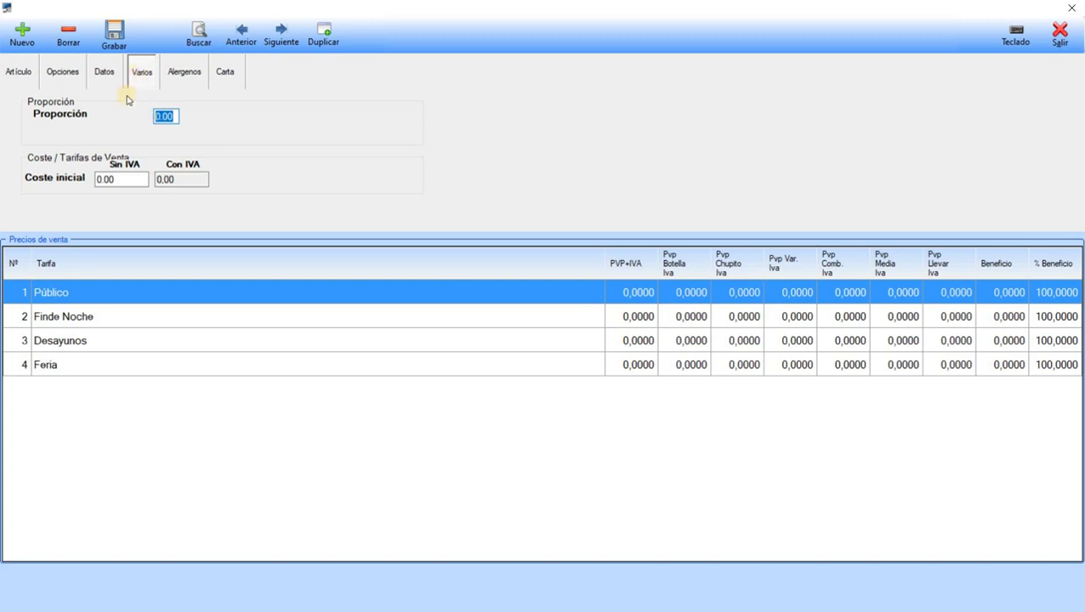
click(100, 180)
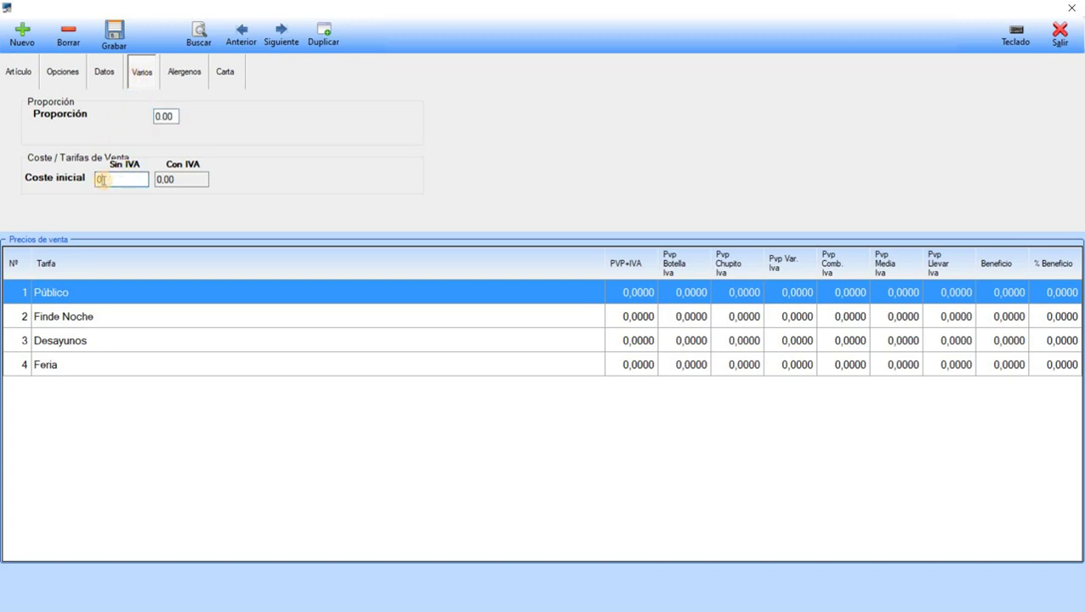
drag(111, 180, 88, 181)
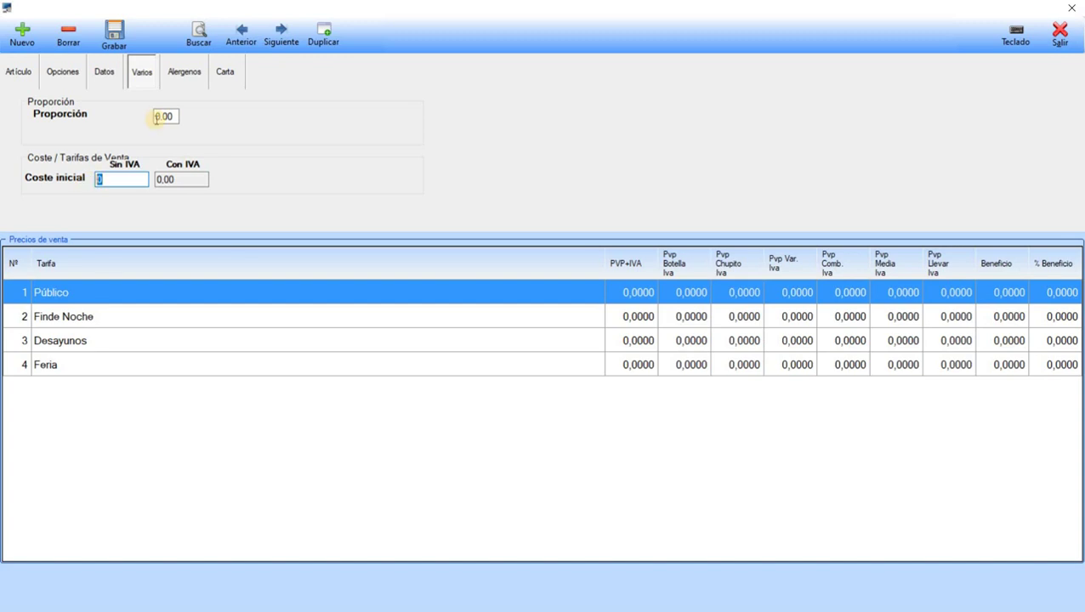
click(186, 81)
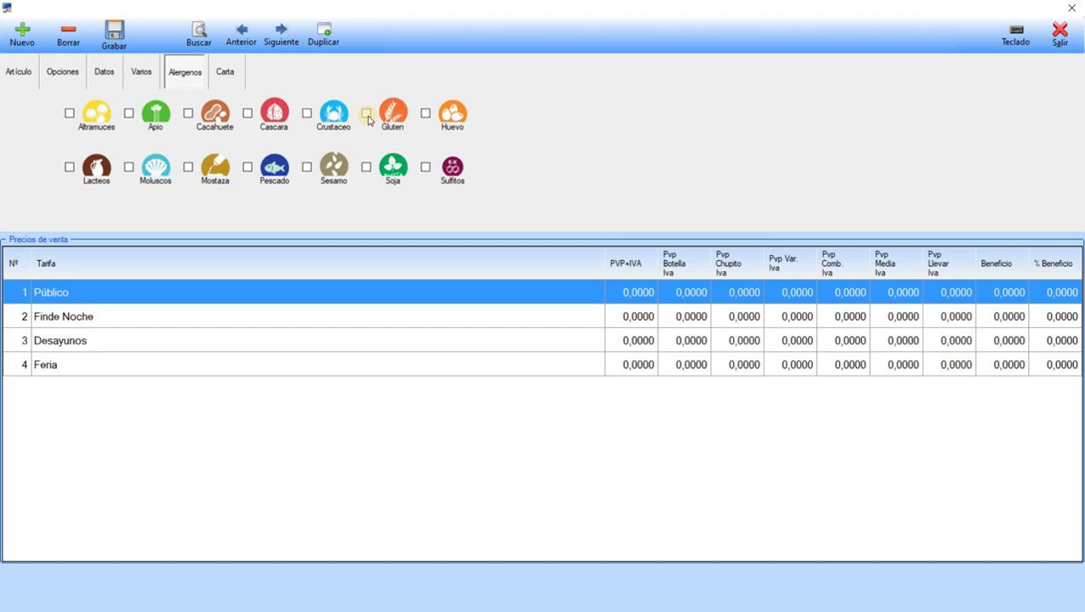
click(236, 75)
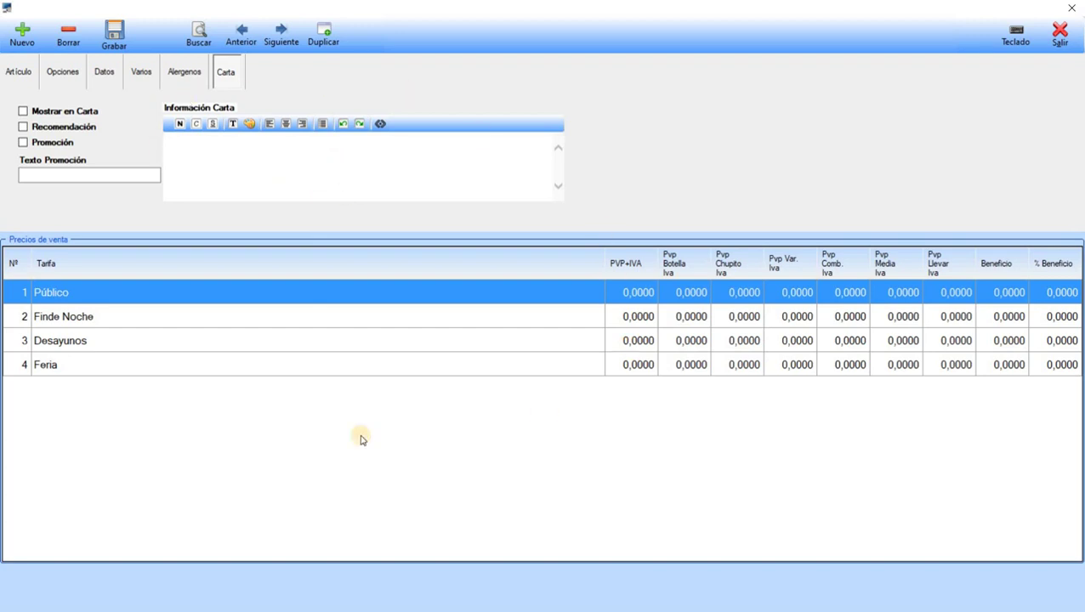
Generate the article's reference and barcode automatically, and enter CAÑA BARRIL as its description
click(29, 74)
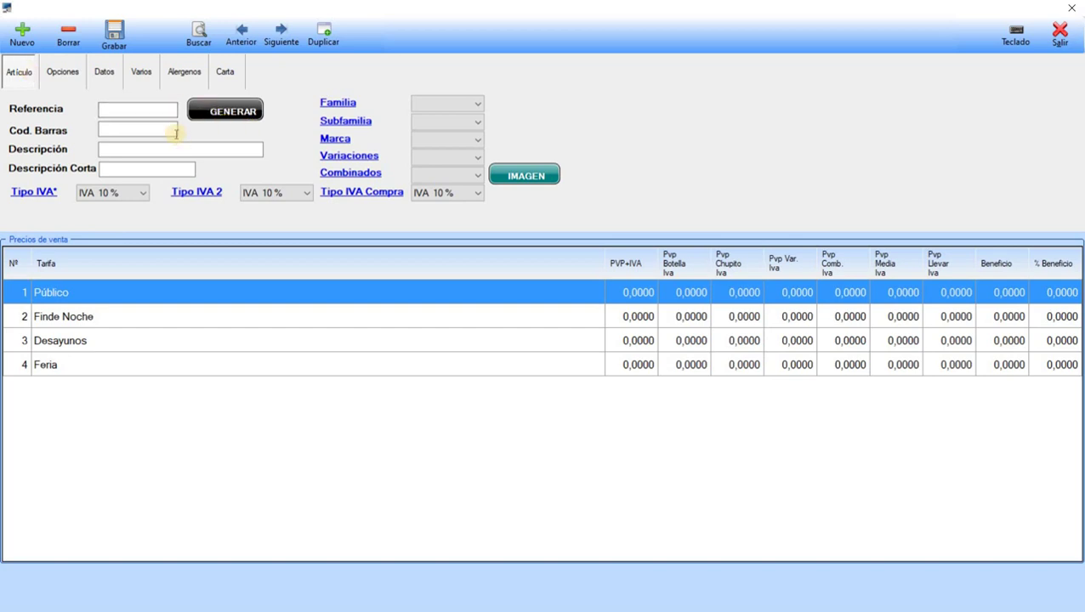
click(228, 117)
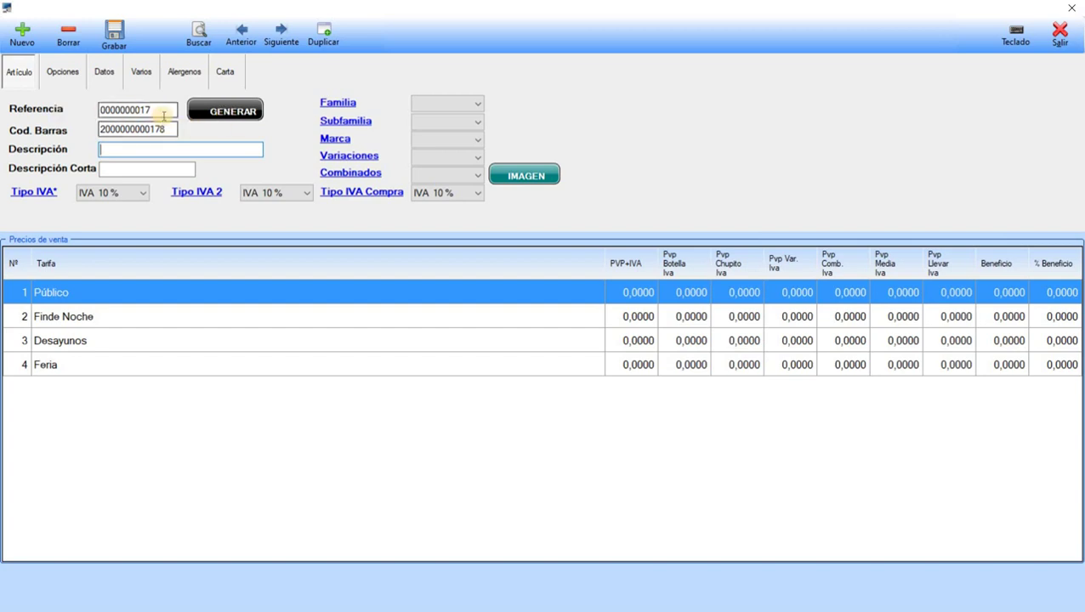
drag(131, 108, 171, 131)
double_click(96, 131)
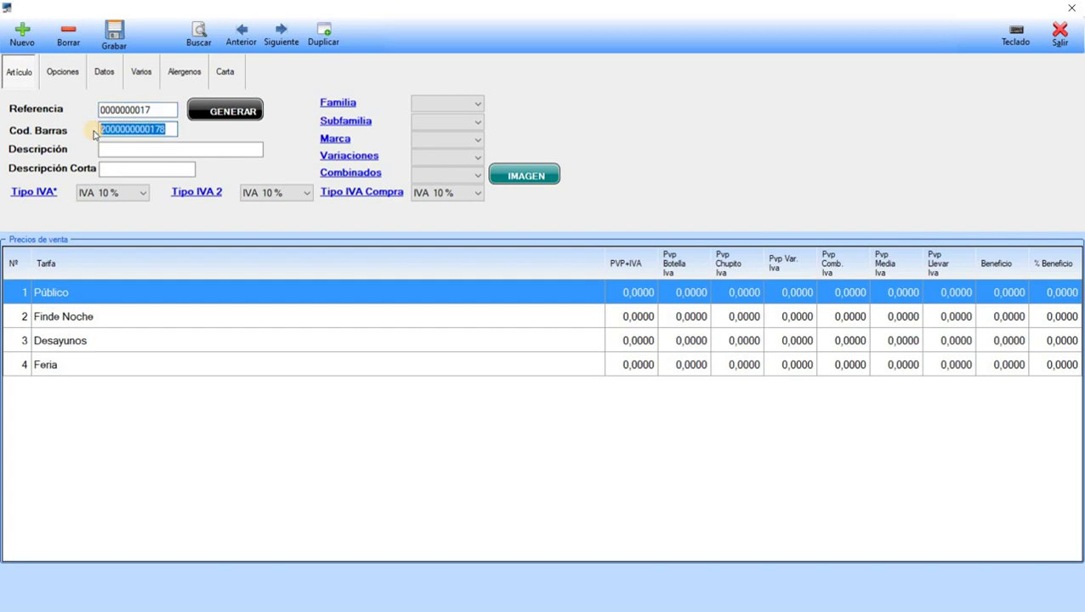
click(155, 151)
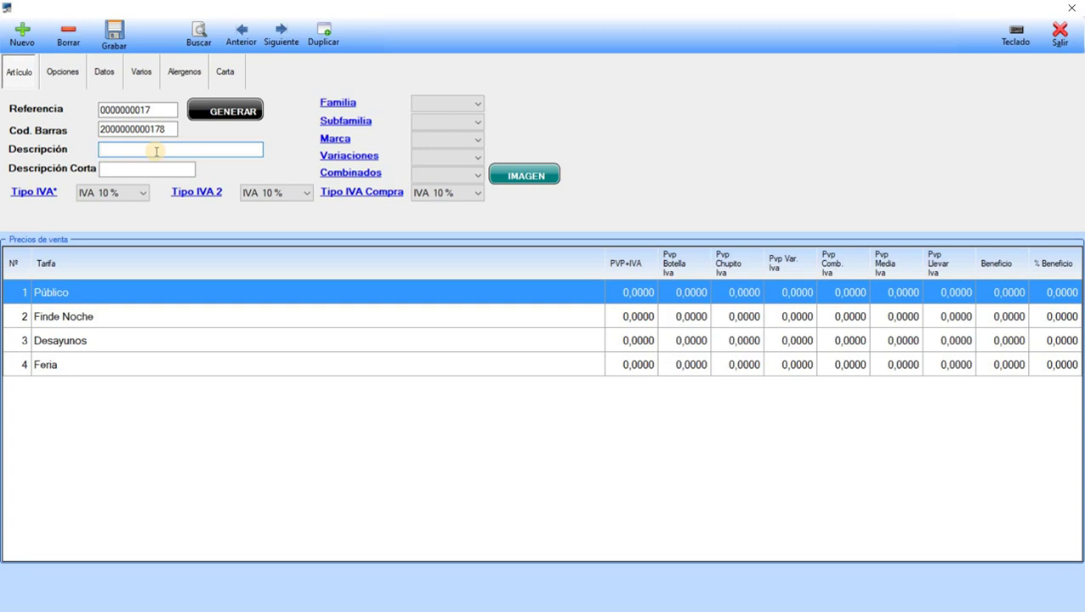
text(CAÑA BARRIL)
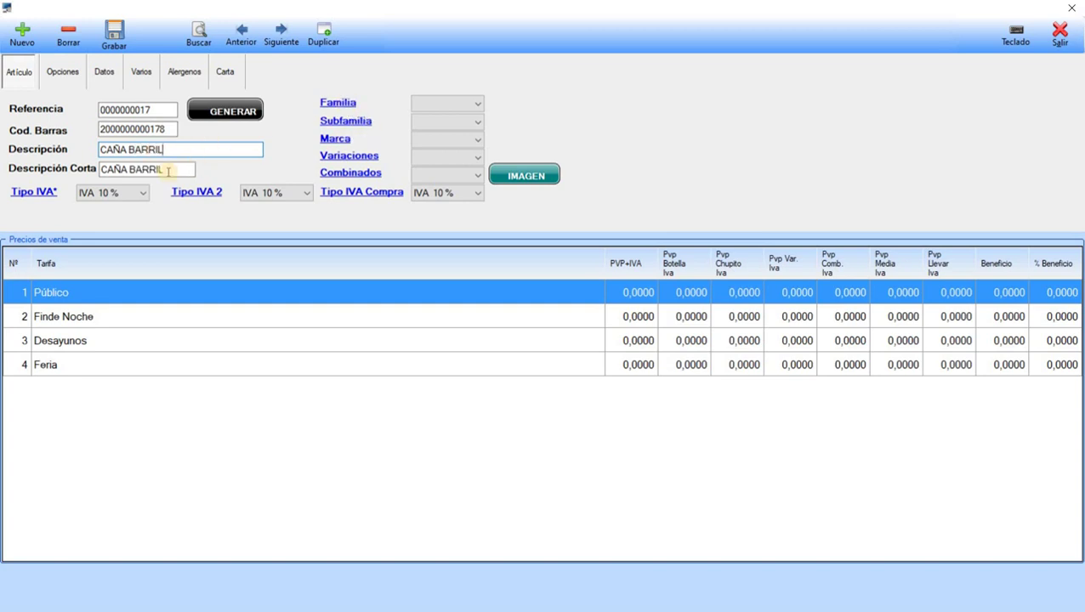
Look through the available families, search them by name for REF in the family manager, and clear the search
click(414, 105)
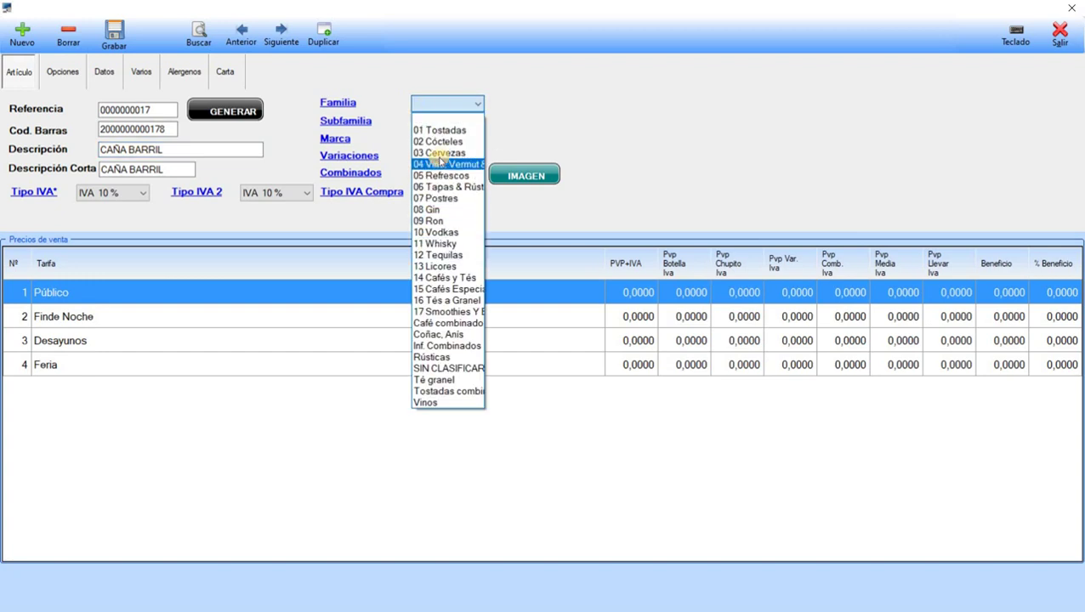
click(448, 104)
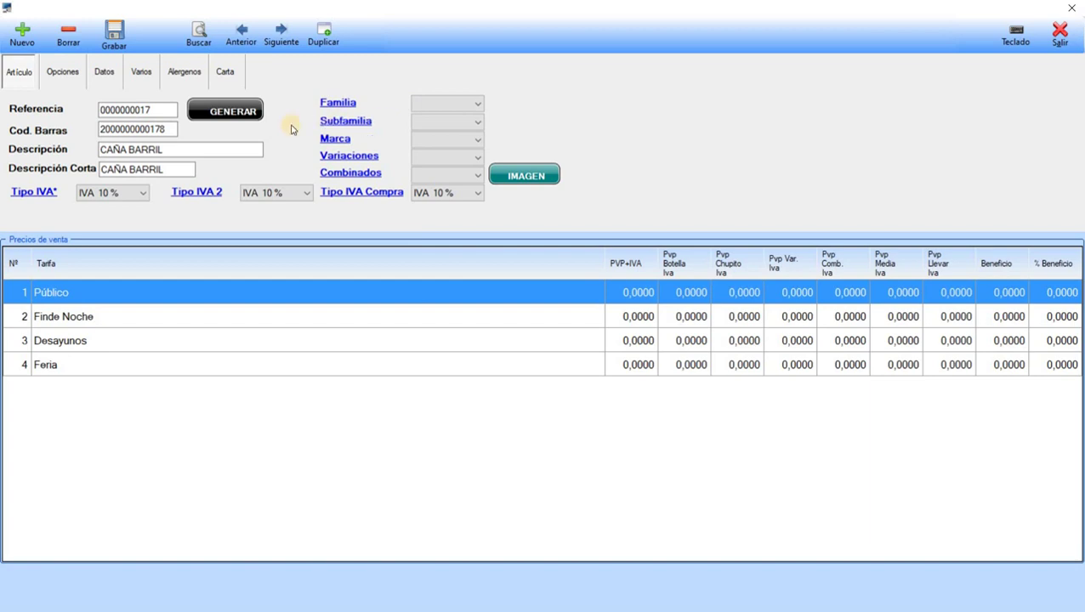
click(338, 108)
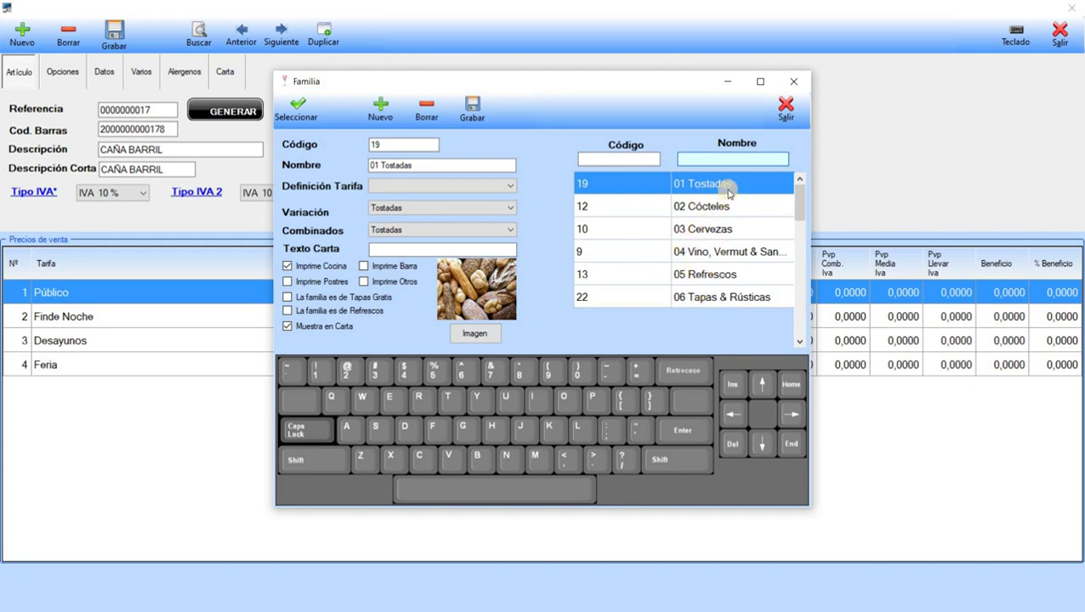
click(728, 160)
text(REF)
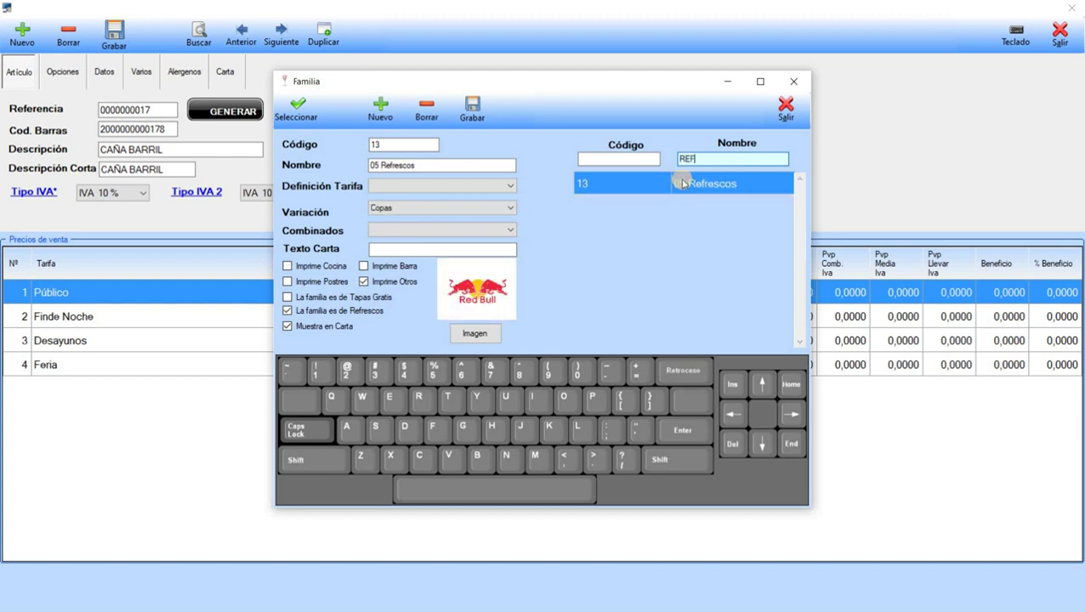
key(BackSpace)
key(BackSpace)
key(BackSpace)
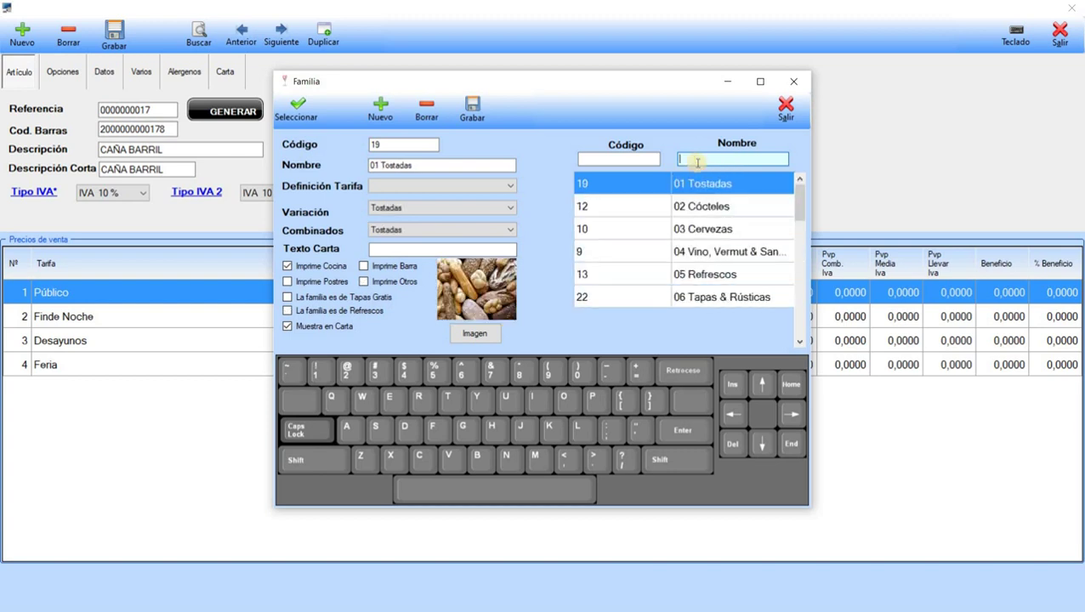
Start a new family record named CERVEZA BARRIL
click(392, 117)
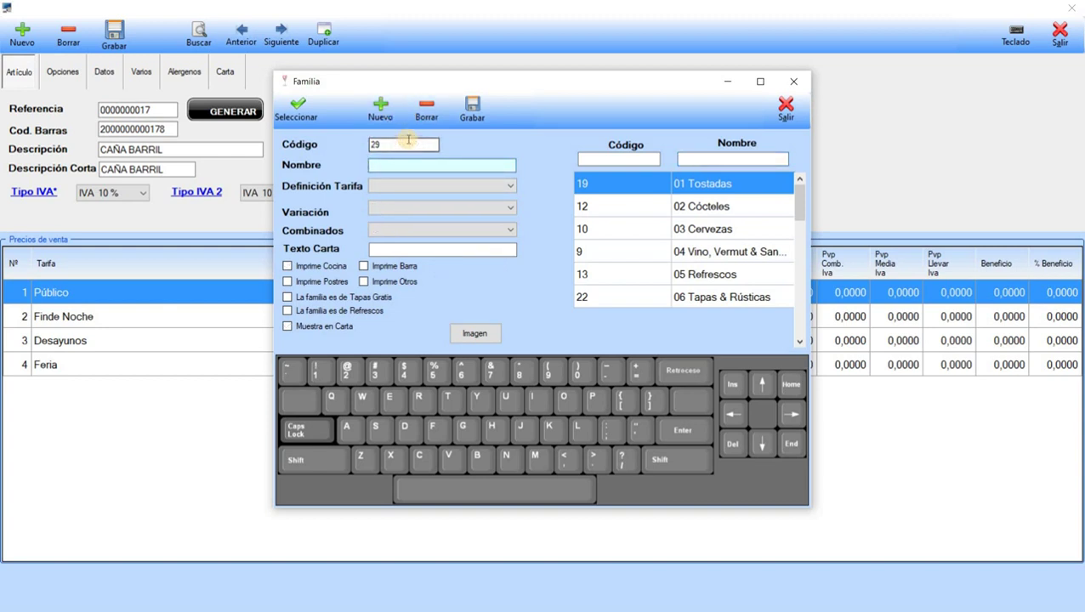
text(CERVEZA BARRIL)
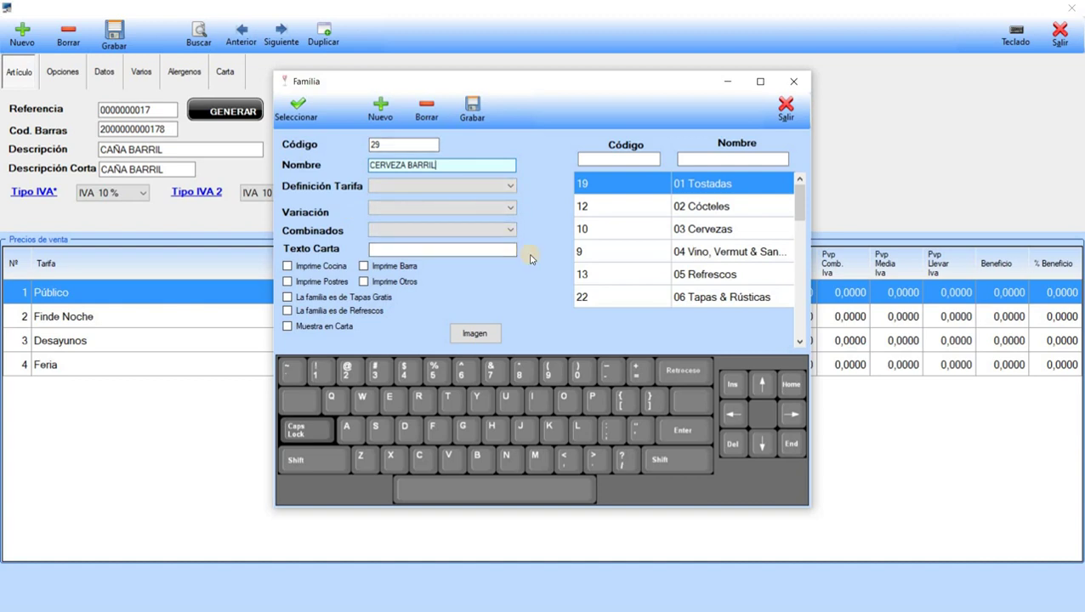
click(380, 249)
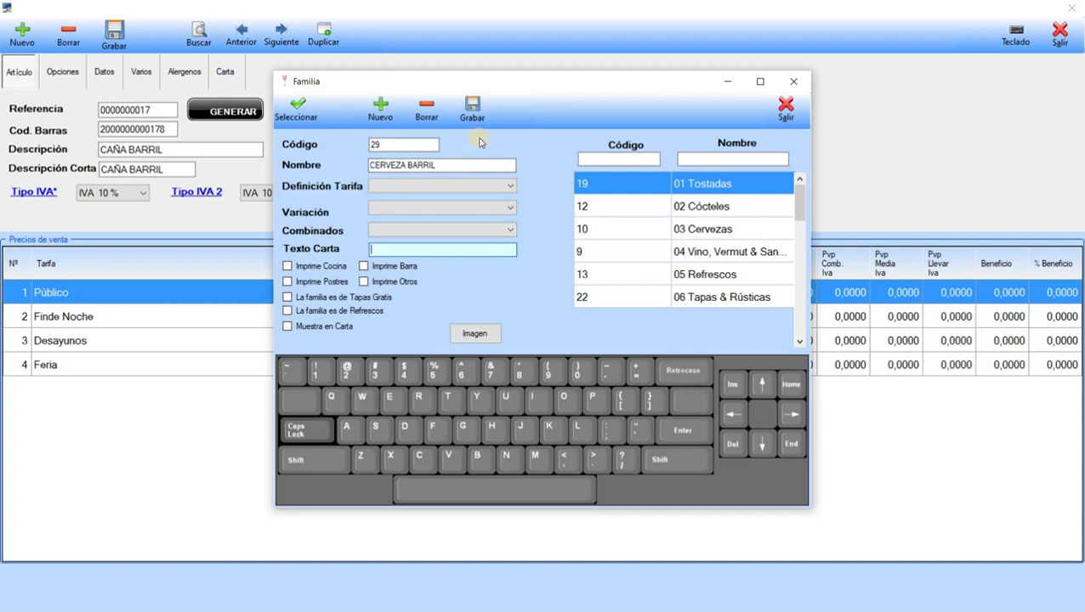
Try the Muestra en Carta option on the CERVEZA BARRIL family, and switch it off again
click(313, 328)
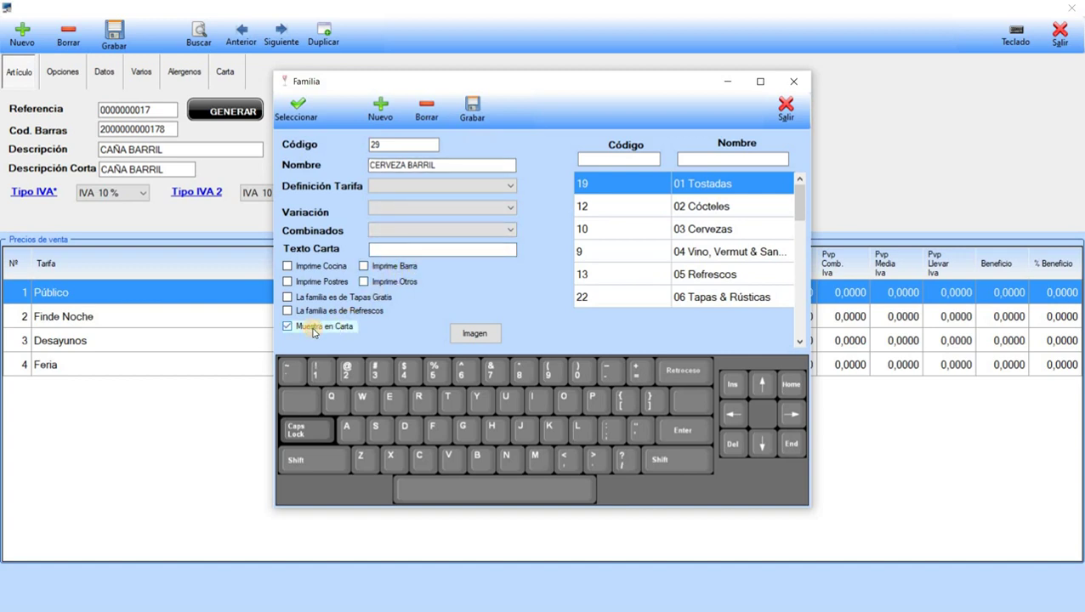
click(377, 256)
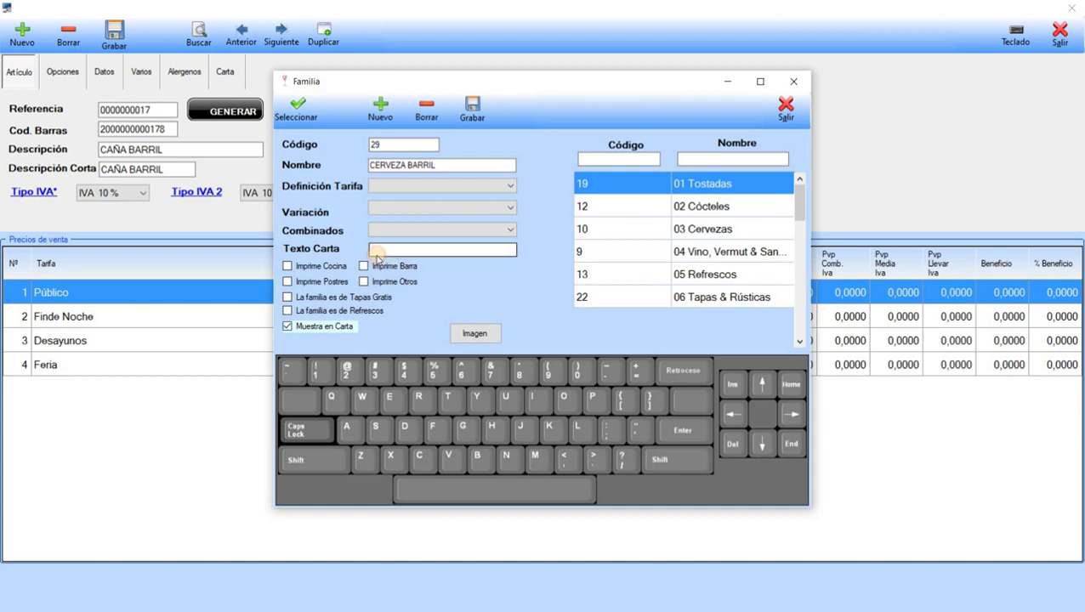
click(321, 330)
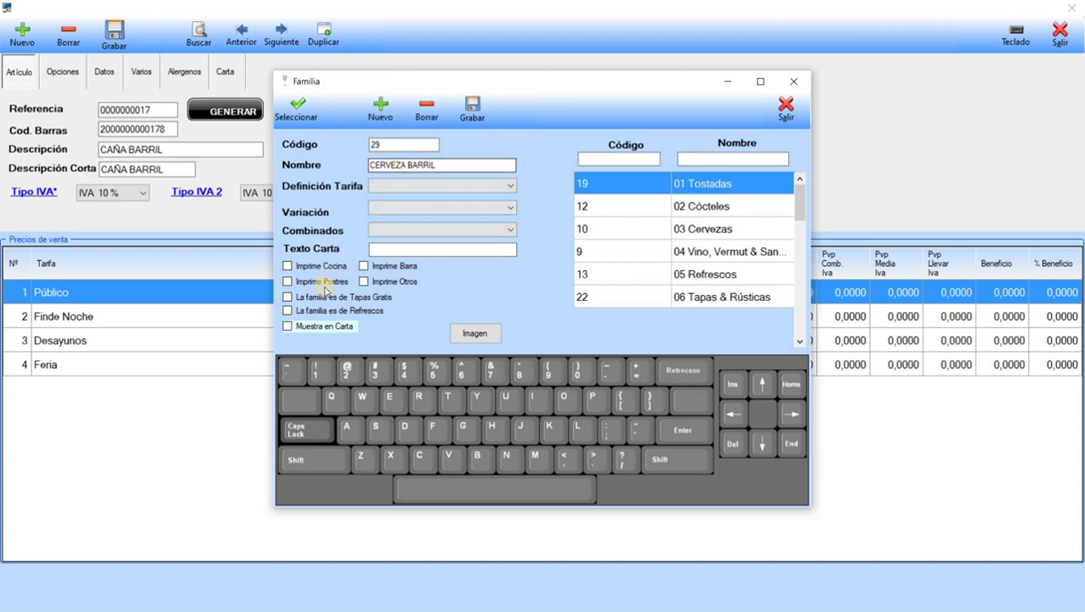
click(313, 327)
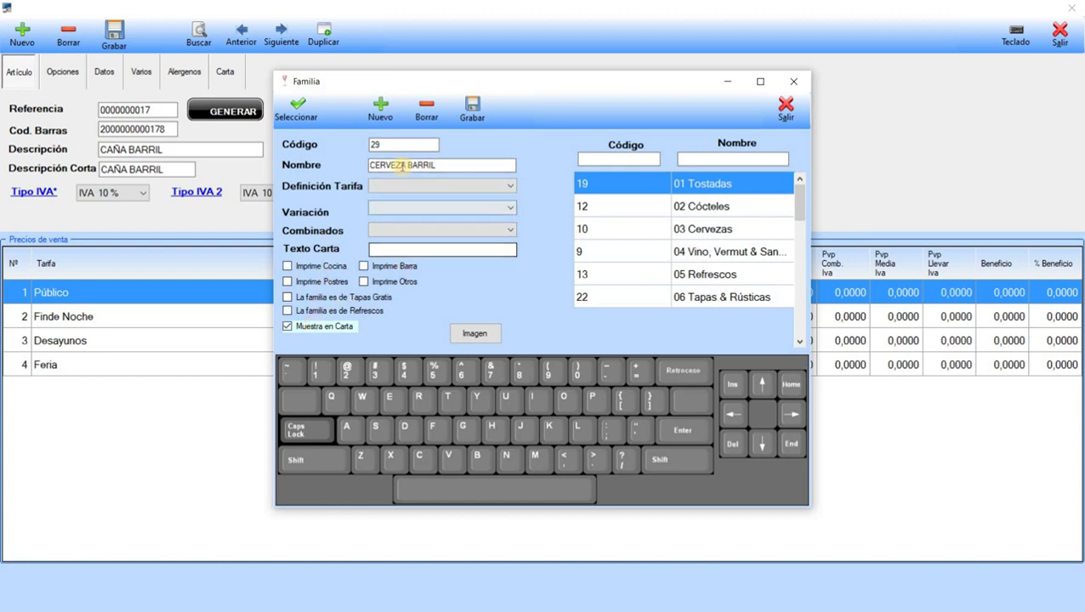
click(400, 166)
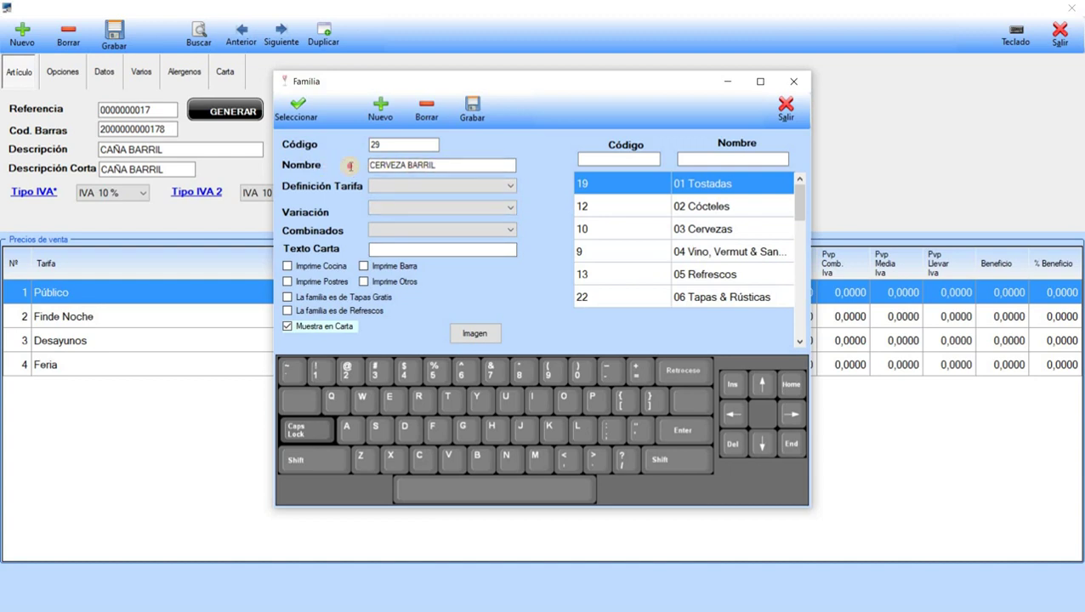
click(349, 164)
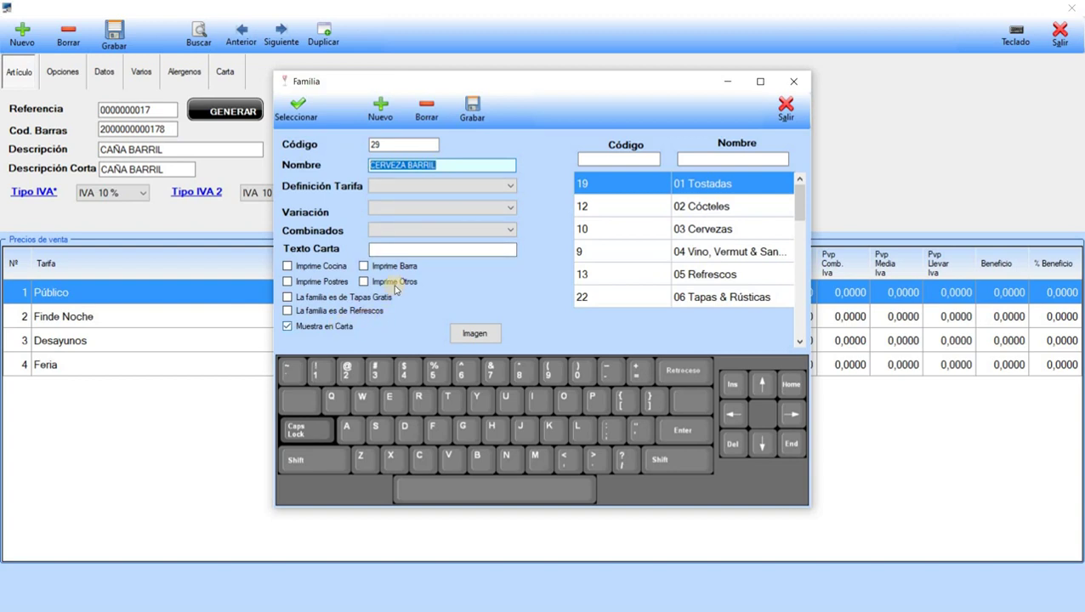
click(331, 329)
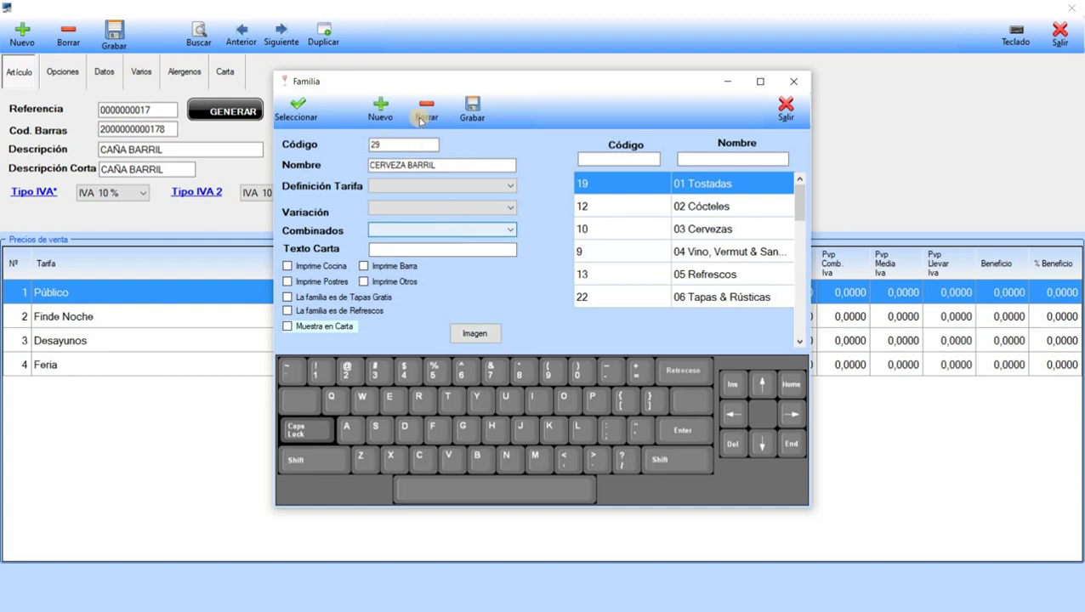
Save the new family without applying its changes to all its articles, and return to the article form
click(474, 113)
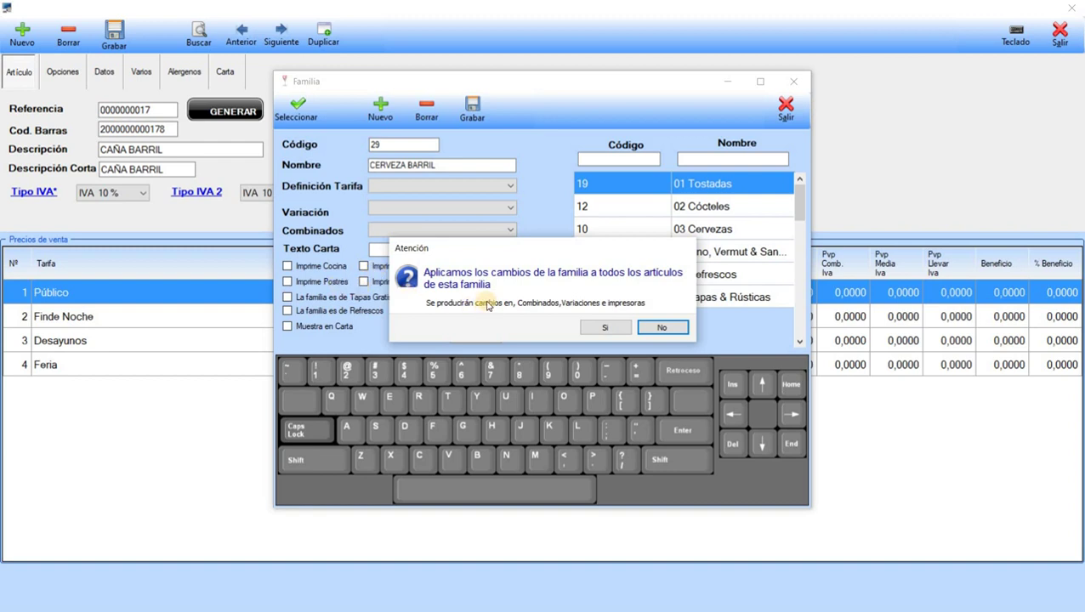
click(662, 328)
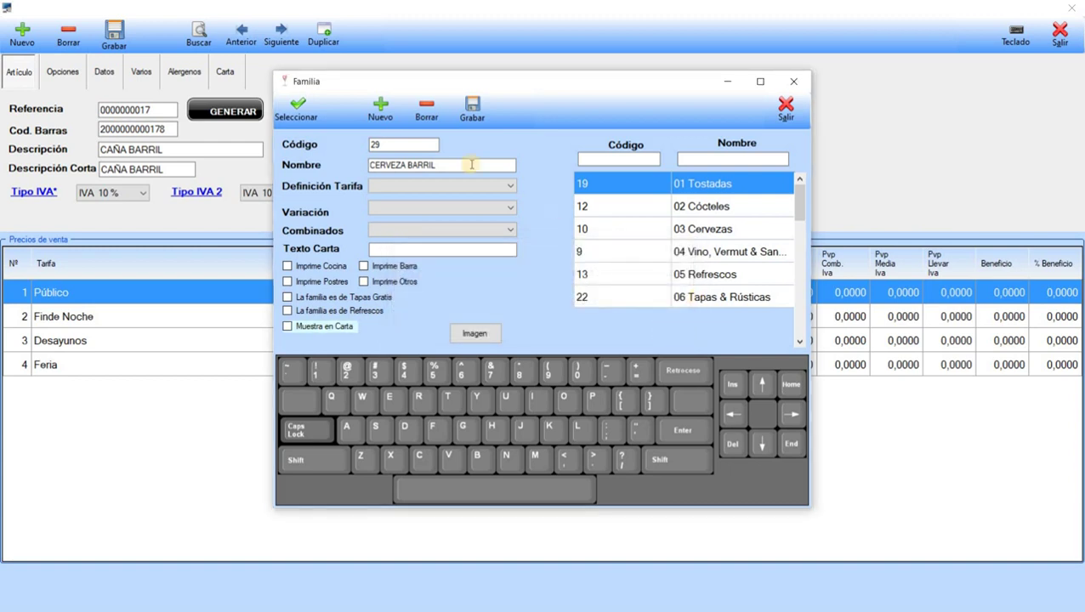
click(782, 105)
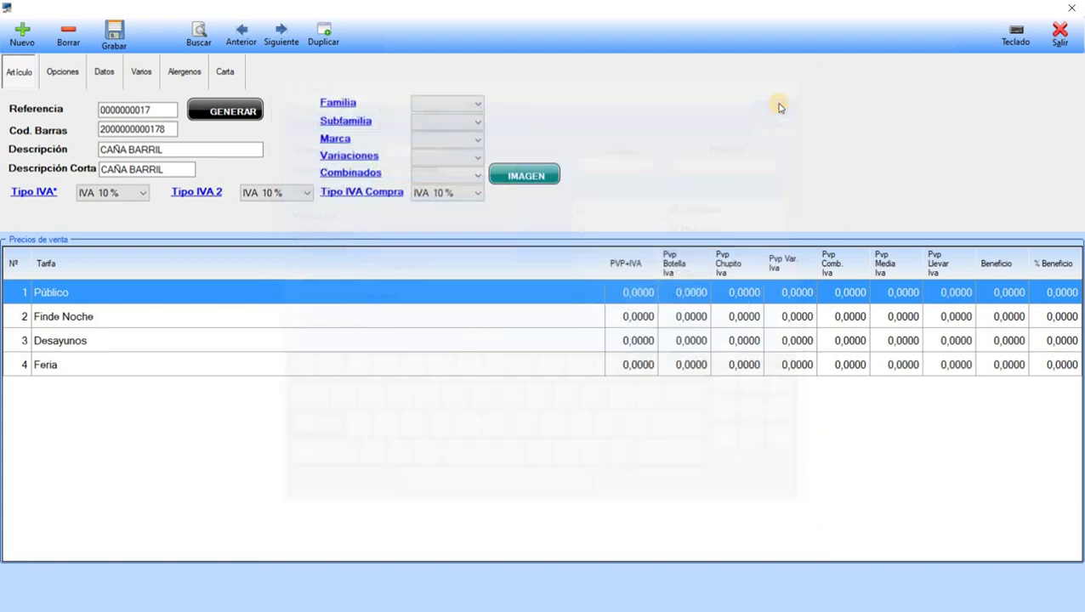
Assign the CERVEZA BARRIL family to the CAÑA BARRIL article
click(477, 103)
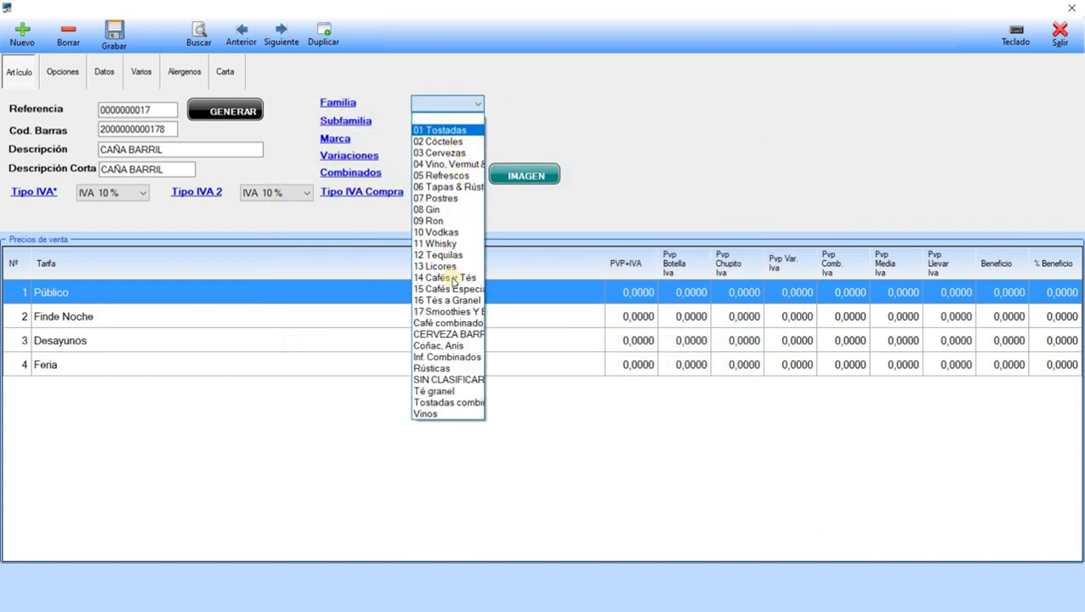
click(453, 333)
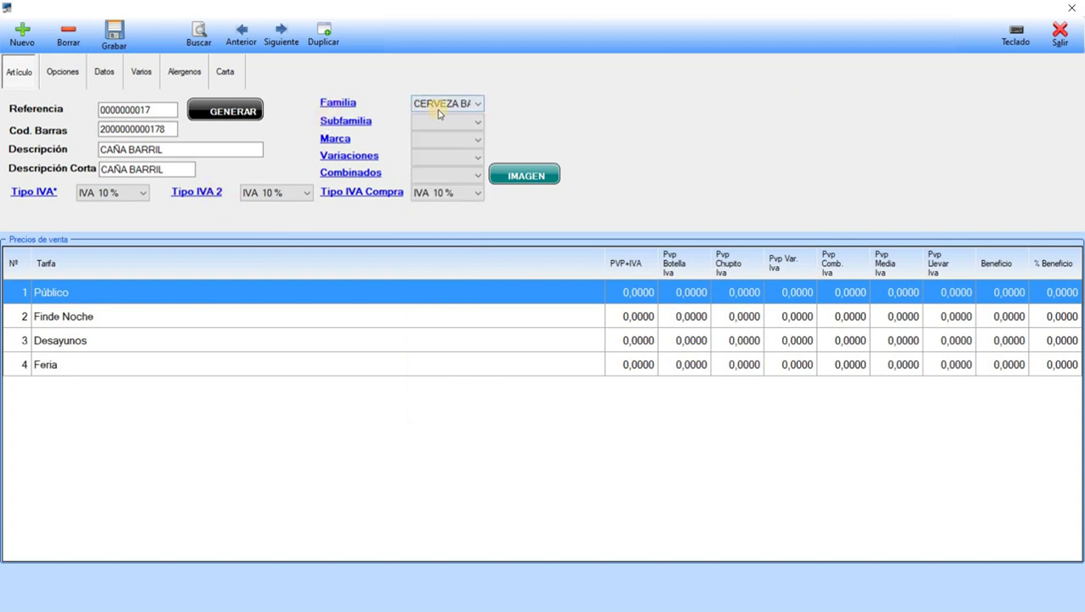
click(153, 168)
click(438, 177)
Set the PVP+IVA price of CAÑA BARRIL to 2.7 for the Público, Finde Noche, Desayunos and Feria rates
click(623, 290)
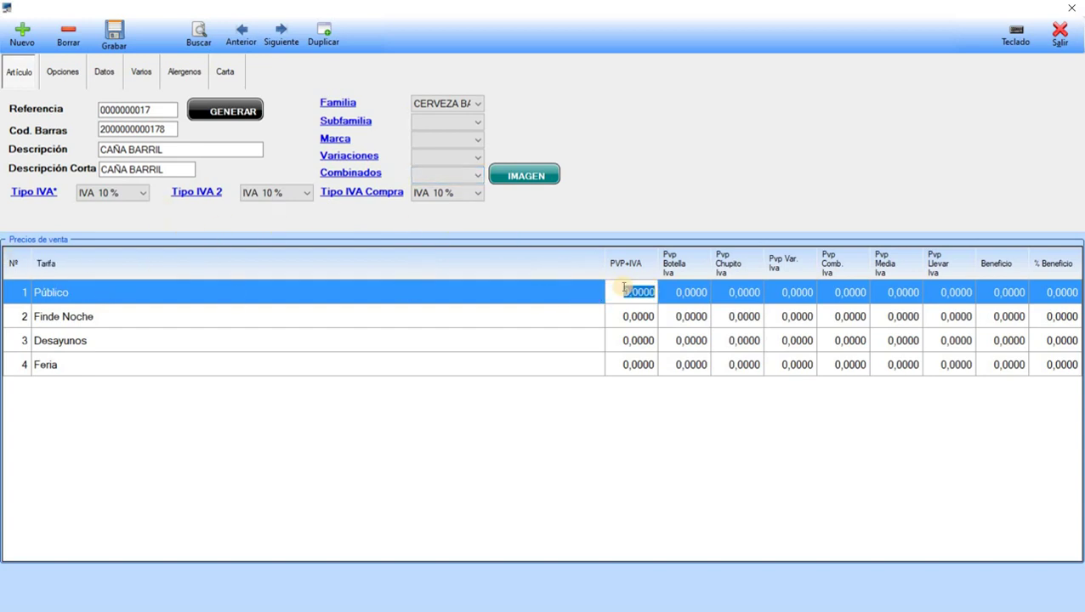
text(2)
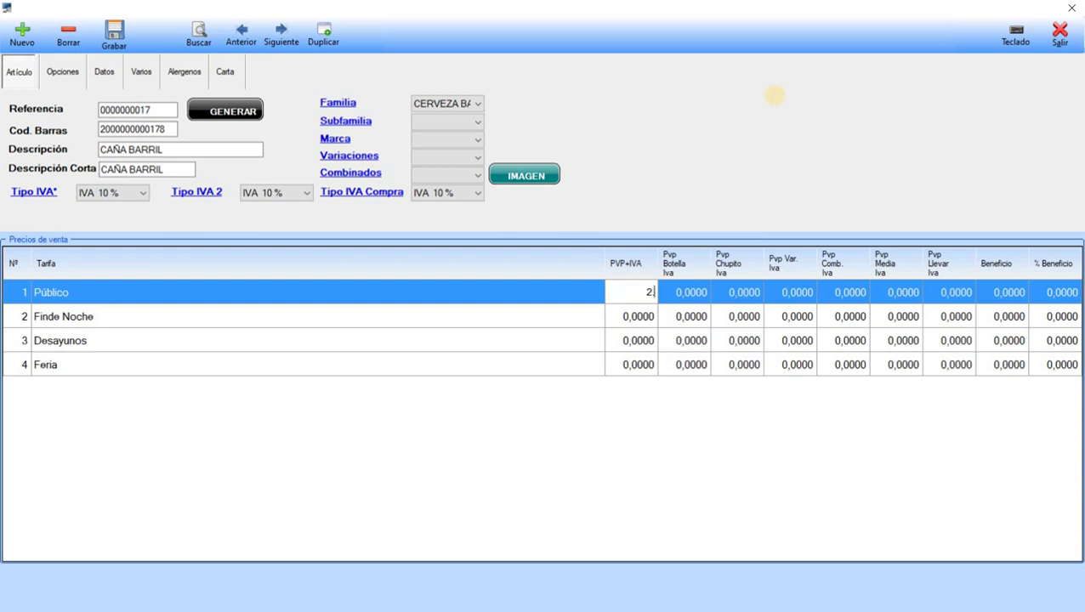
text(.7)
key(Return)
text(2.7)
key(Return)
text(2.7)
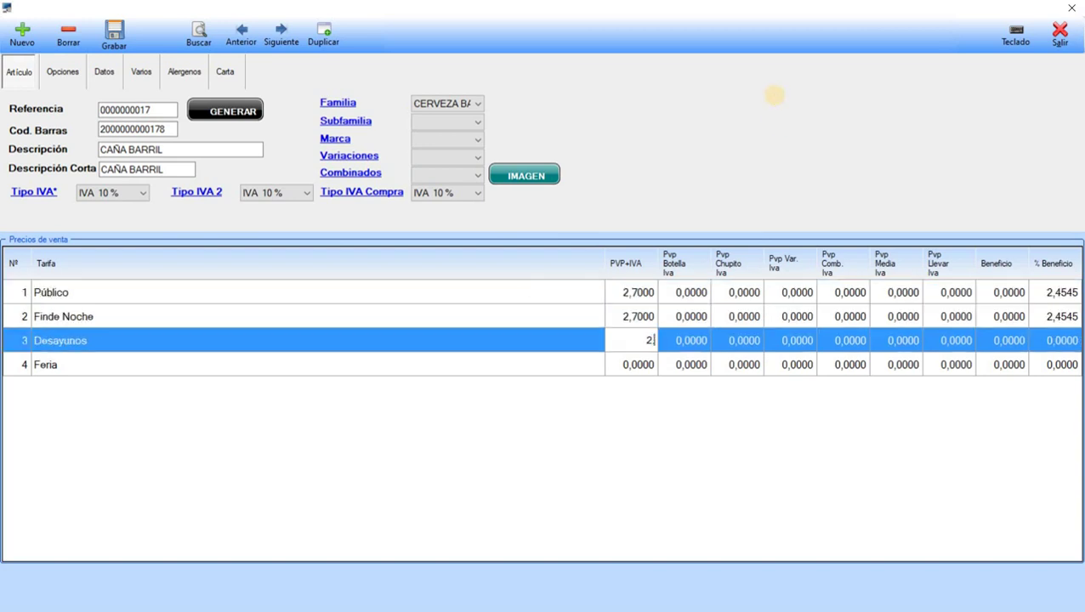
key(Return)
text(2)
text(.7)
key(Return)
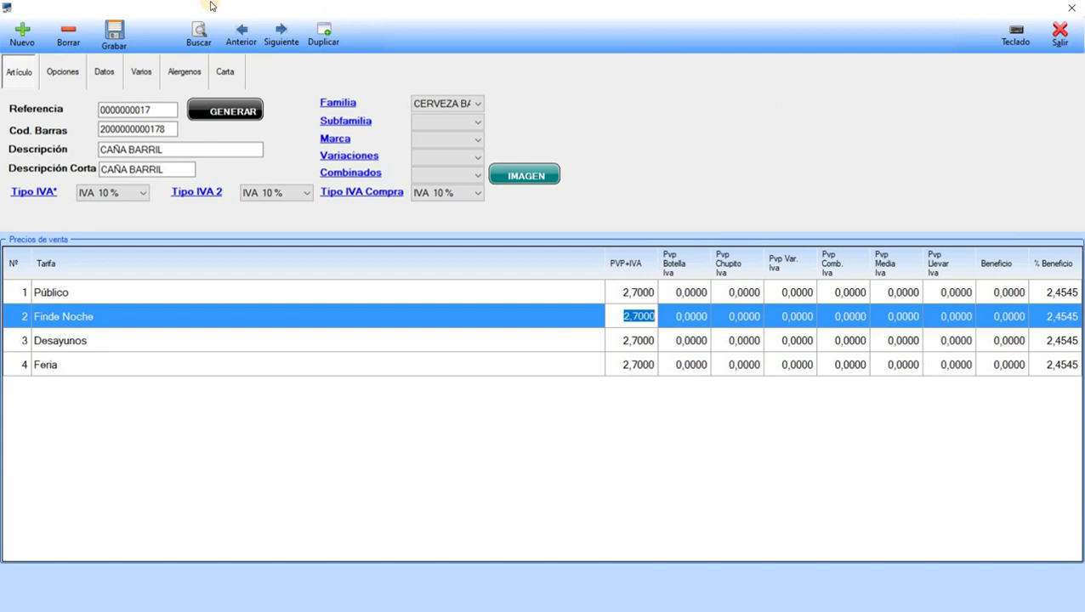
Enable Imprime Barra and disable Usa Medias in the article's options
click(77, 68)
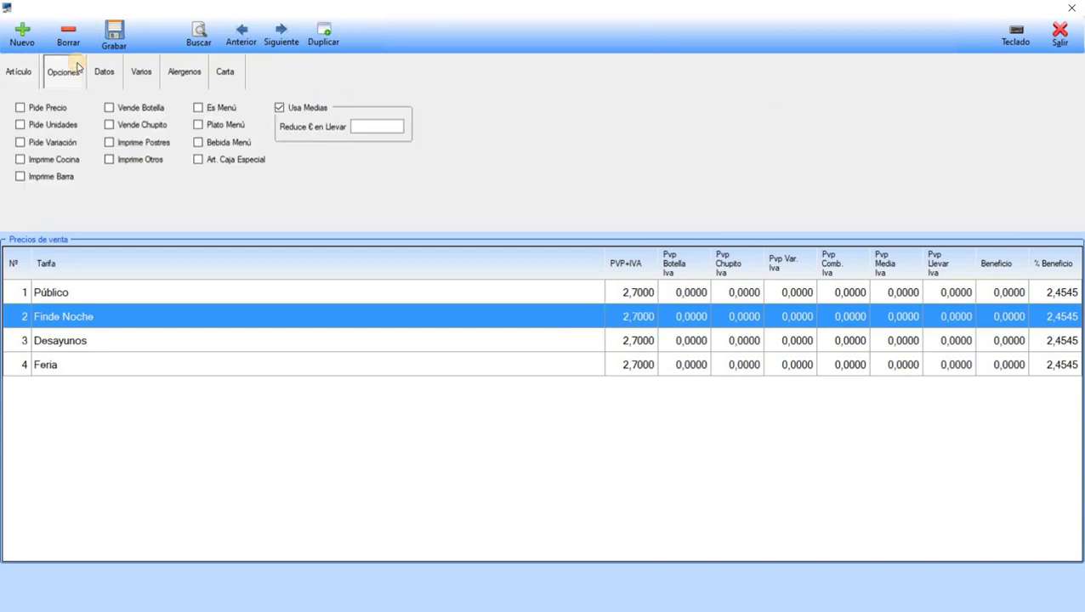
click(51, 177)
click(279, 108)
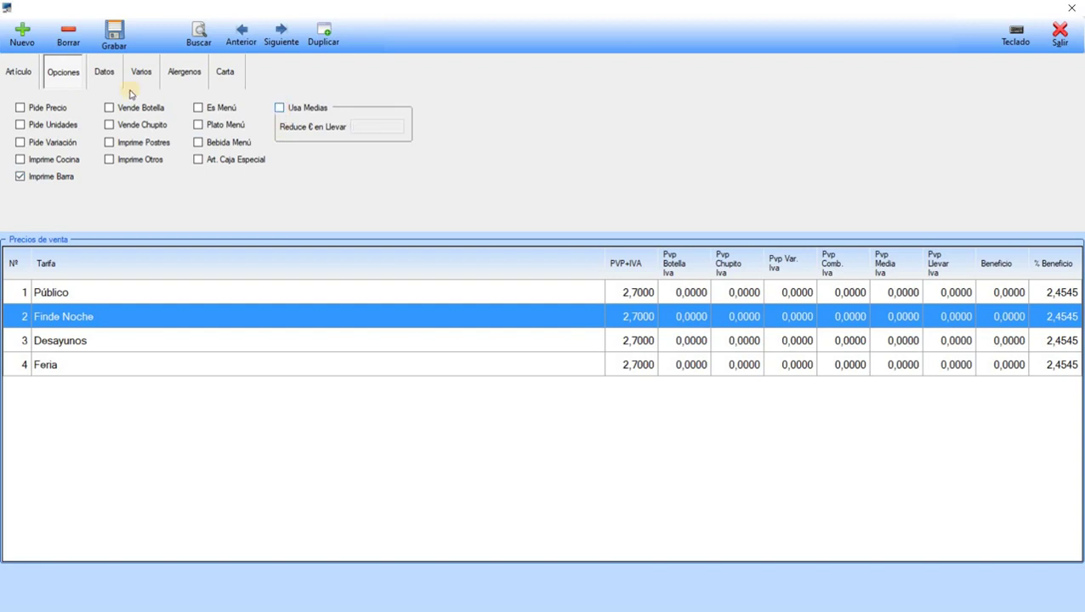
Set Reduce Precio Servido Solo to 0.7 and Nº de Tapas to 1, disable Ticket Entrada, and save the article
click(102, 71)
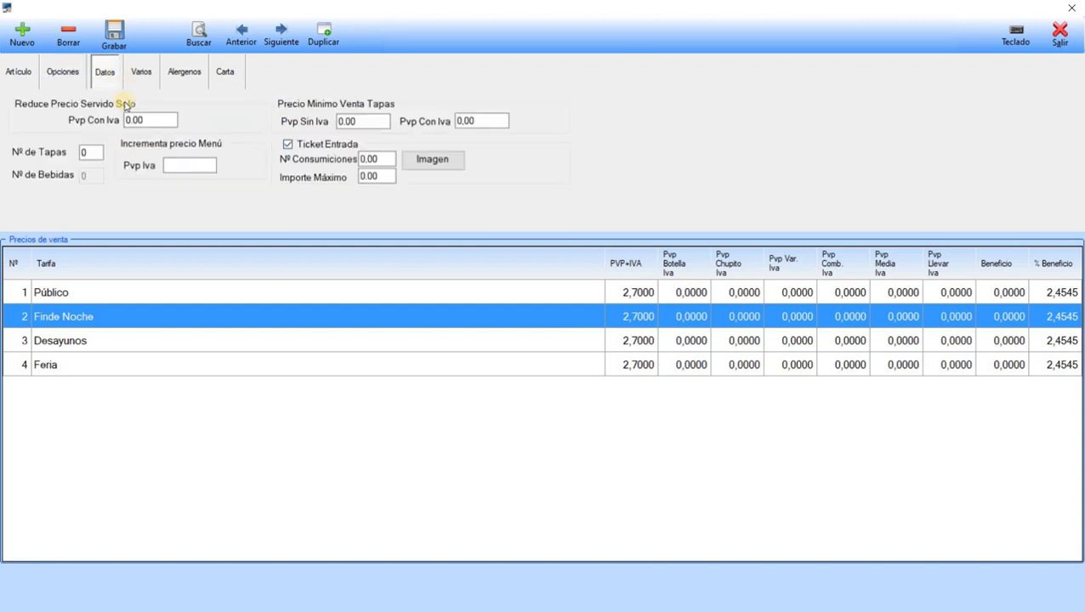
text(0)
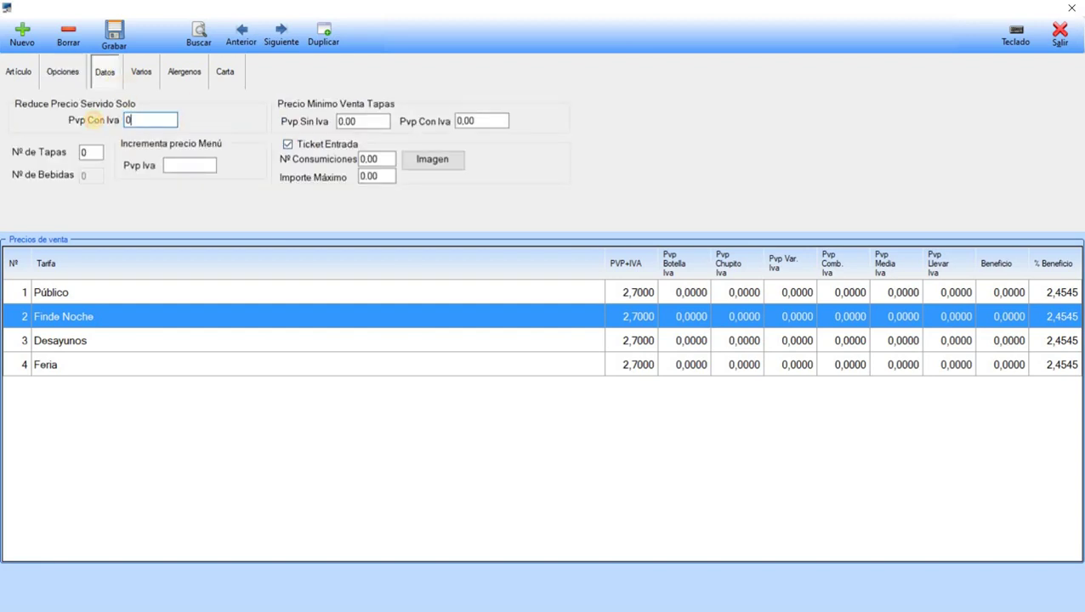
text(.7)
click(83, 152)
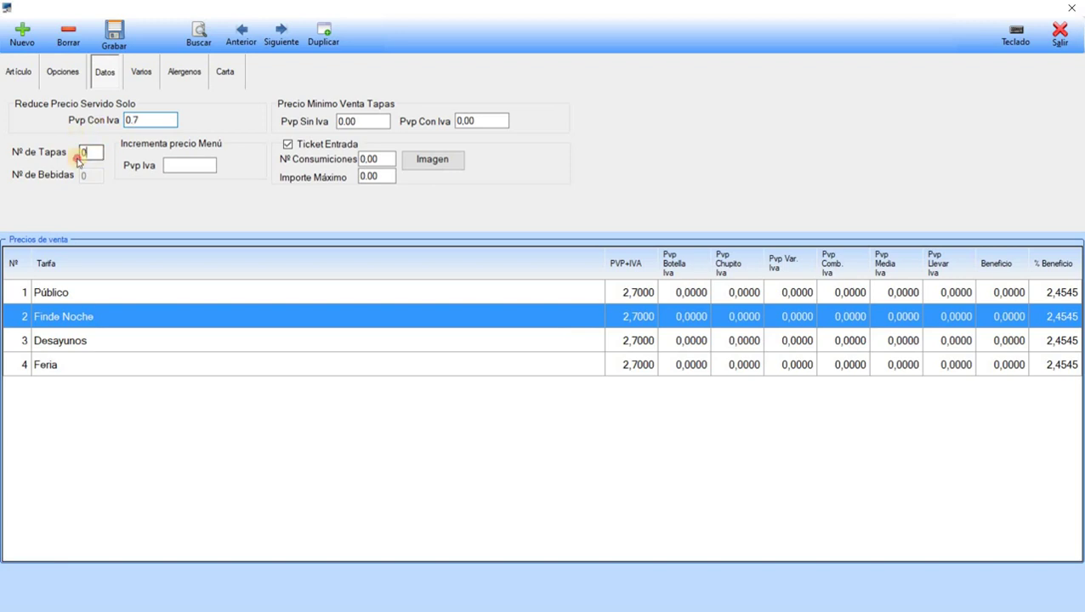
text(1)
click(319, 145)
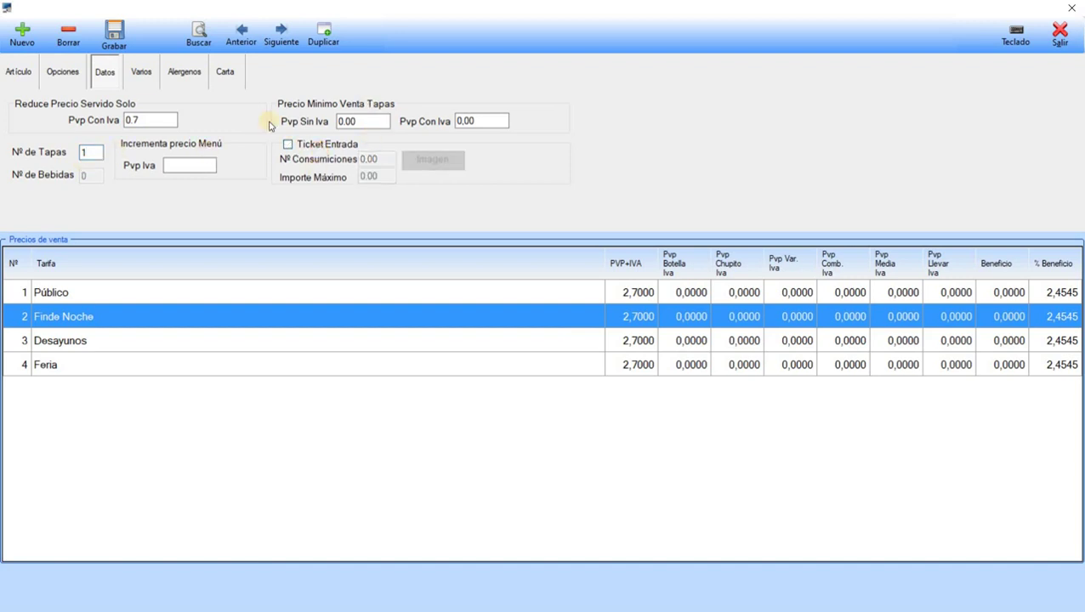
click(117, 36)
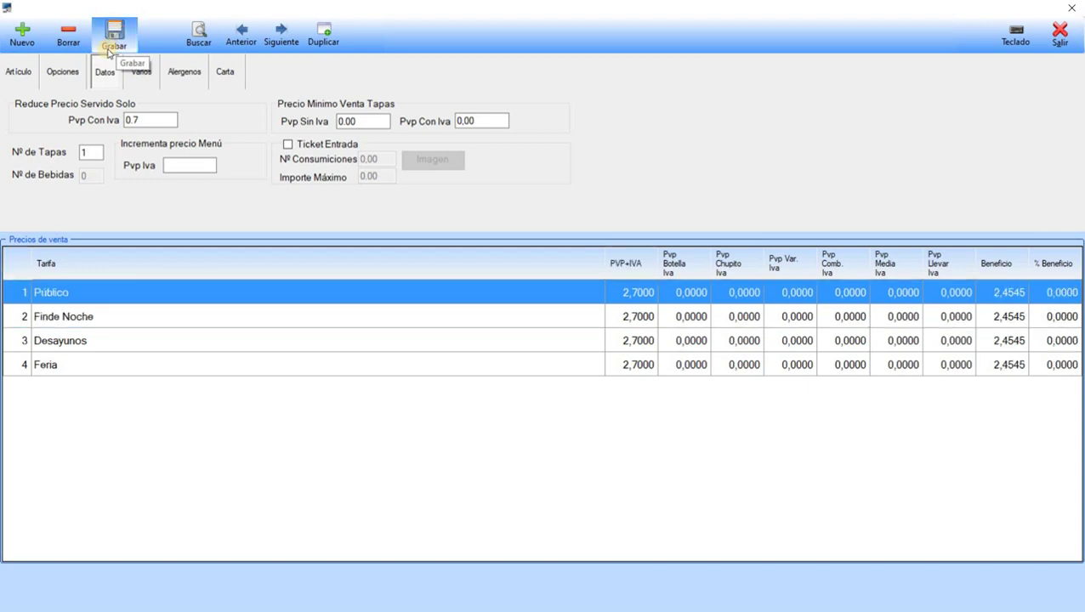
Attach the image CAÑA BARRIL.jpg to the article, then save it and leave the article form
click(5, 74)
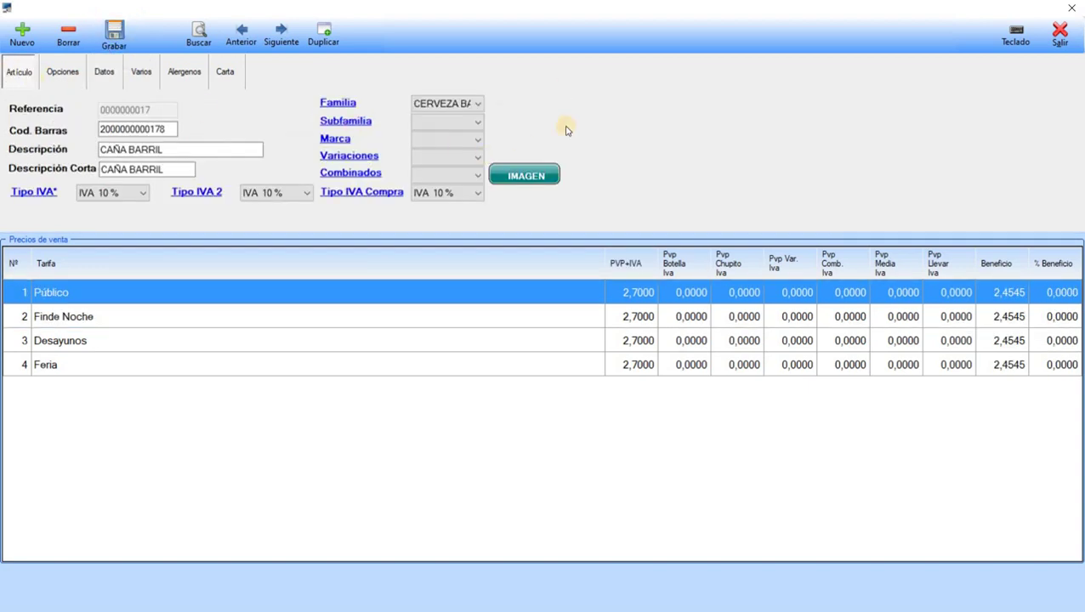
click(543, 176)
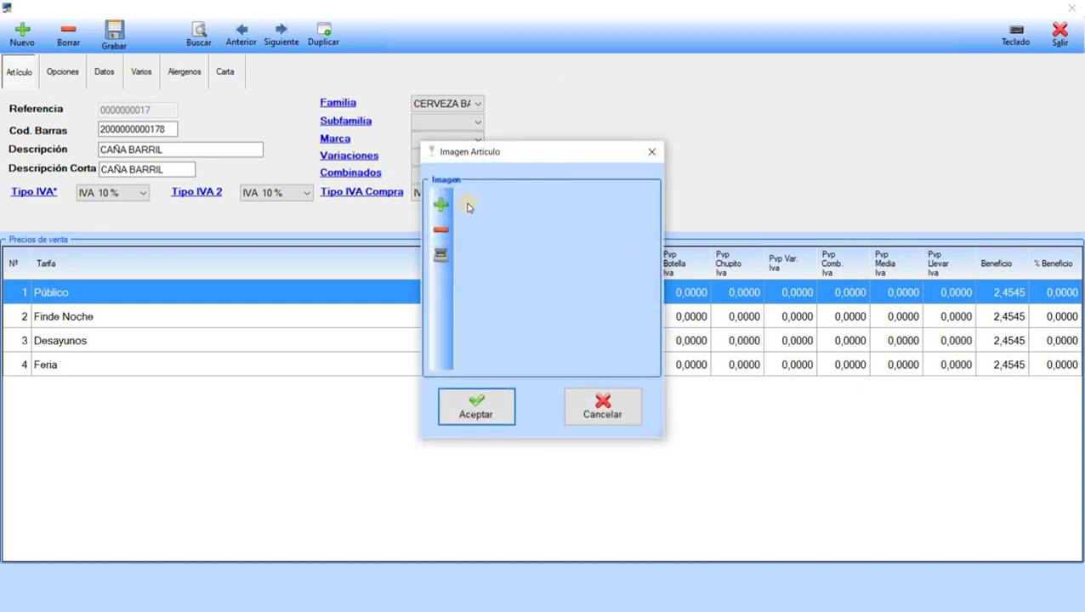
click(444, 206)
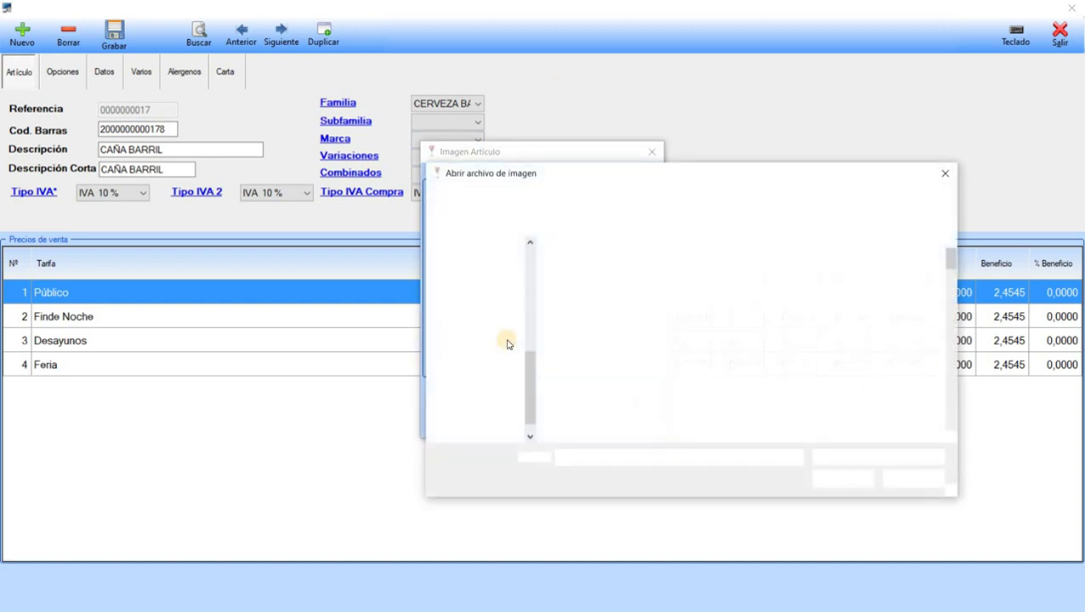
text(CAÑA)
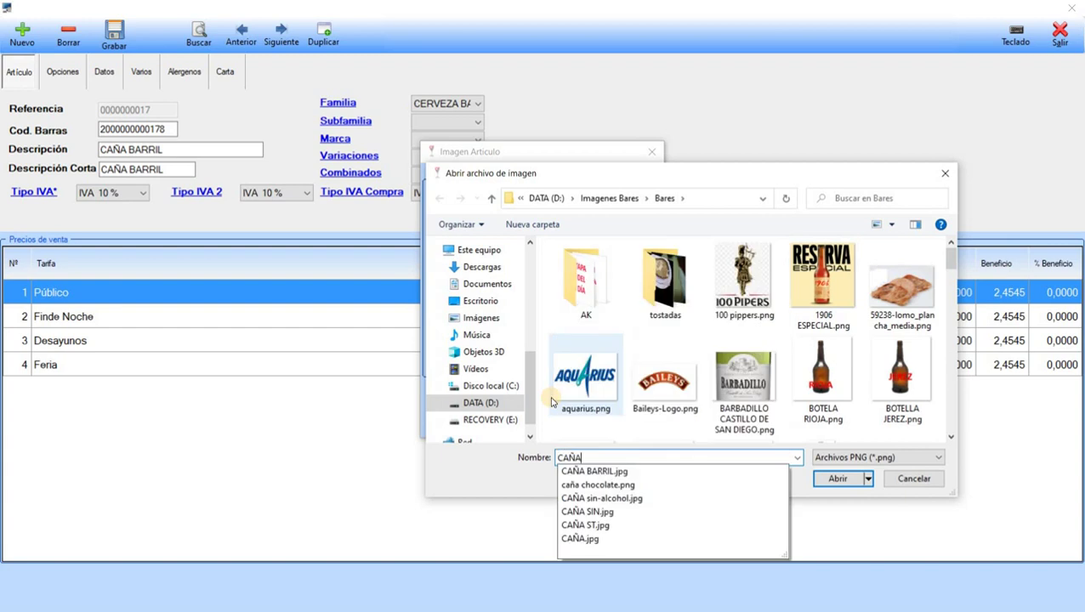
key(Down)
key(Return)
key(Return)
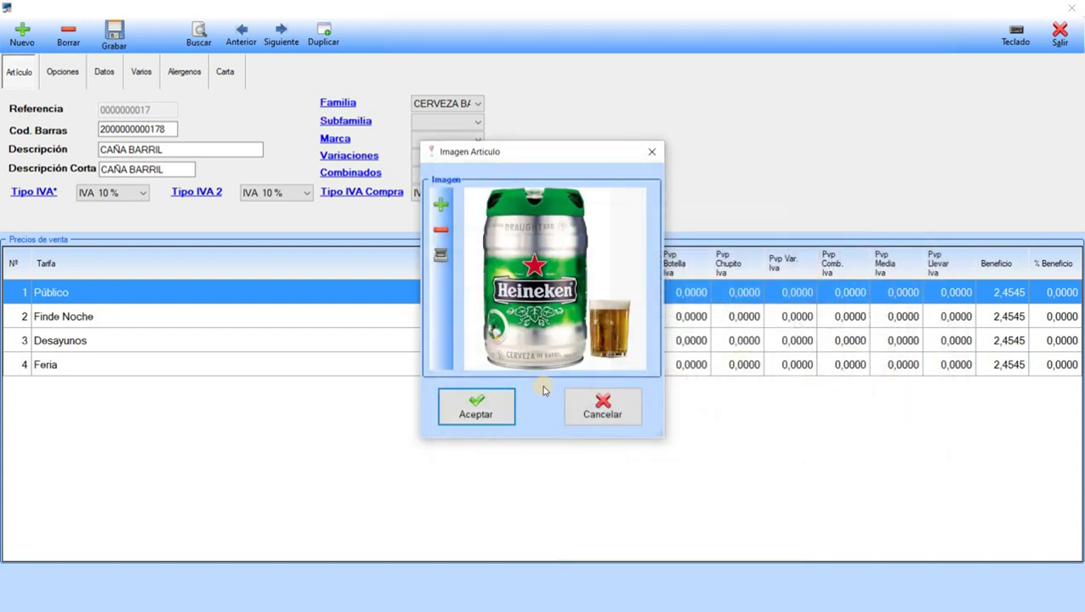
click(499, 406)
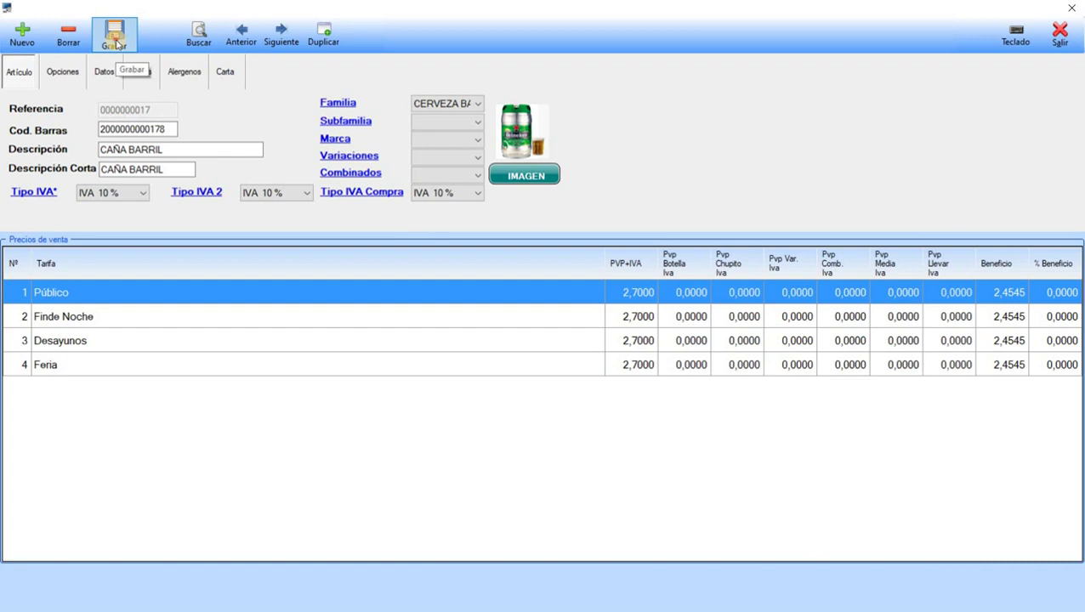
click(115, 39)
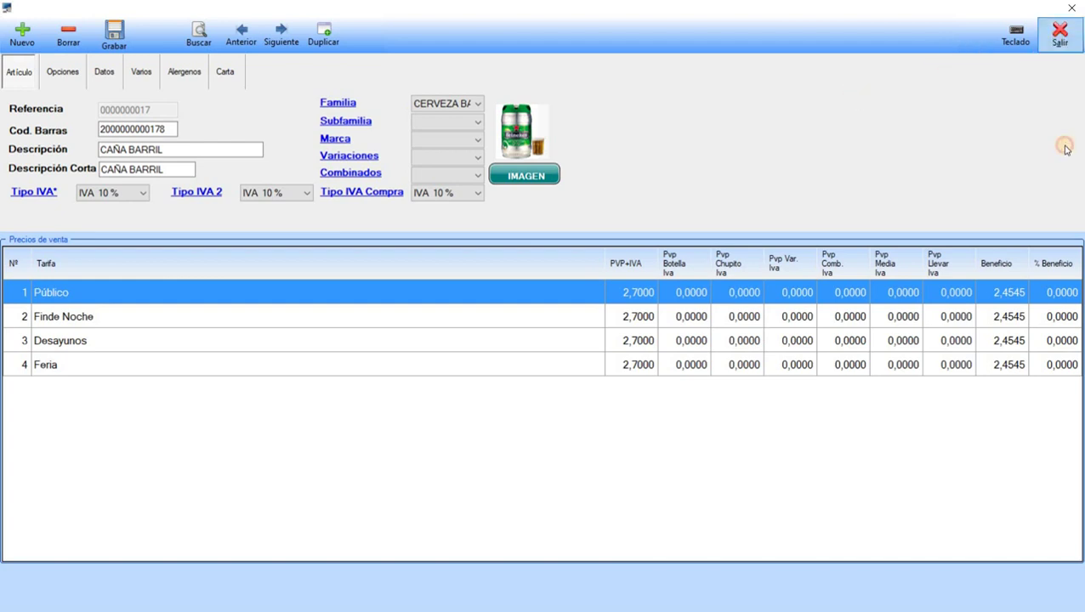
click(1058, 34)
Reopen the article form, find CAÑA BARRIL by searching descriptions for CAÑA, review its record, and exit the form
click(24, 99)
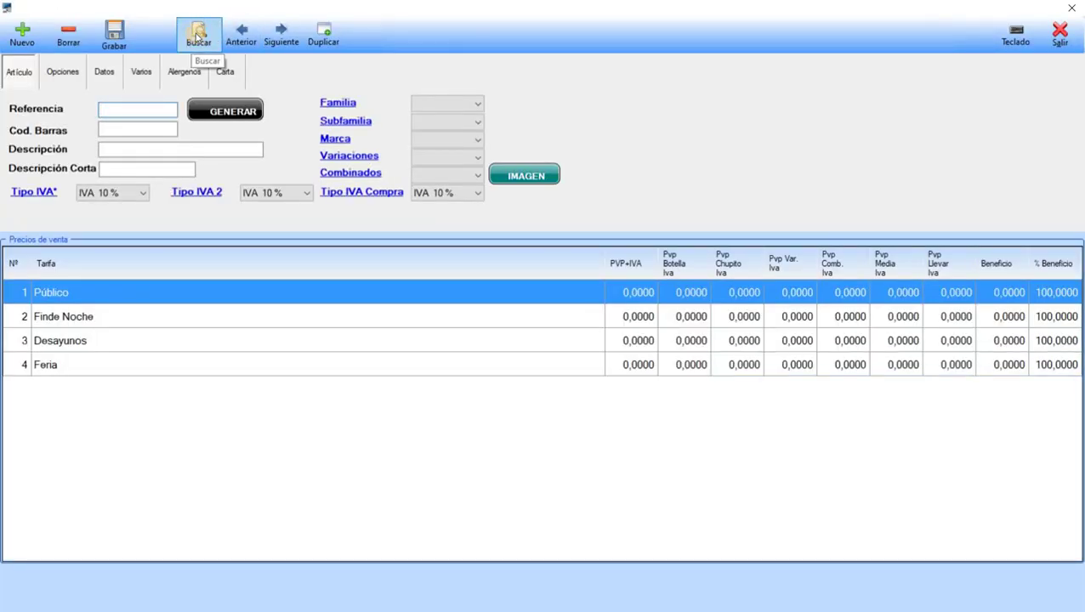
click(197, 37)
text(CAA)
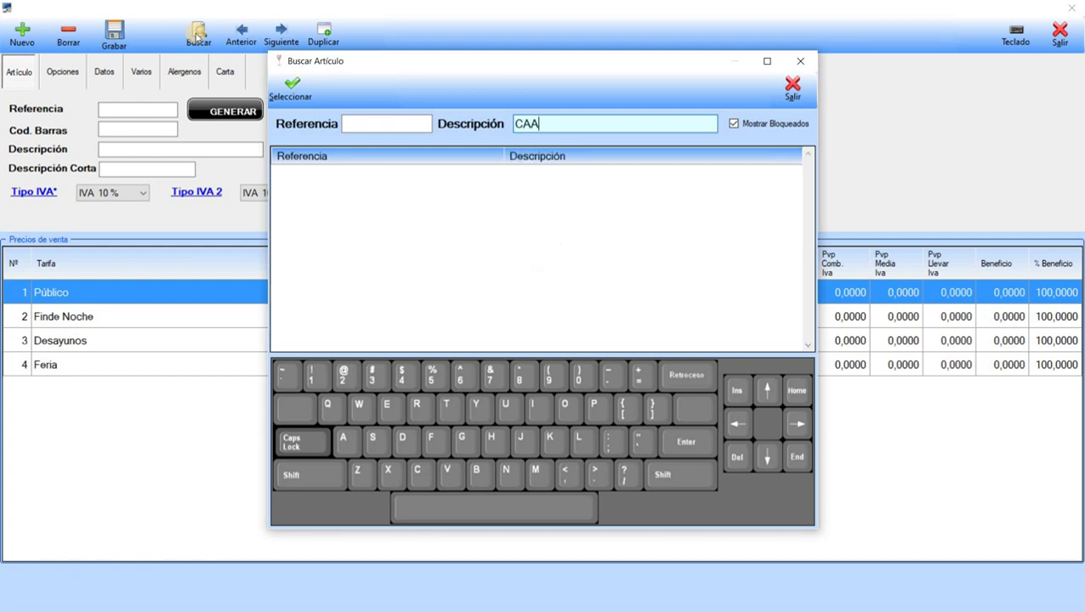
key(BackSpace)
text(ÑA)
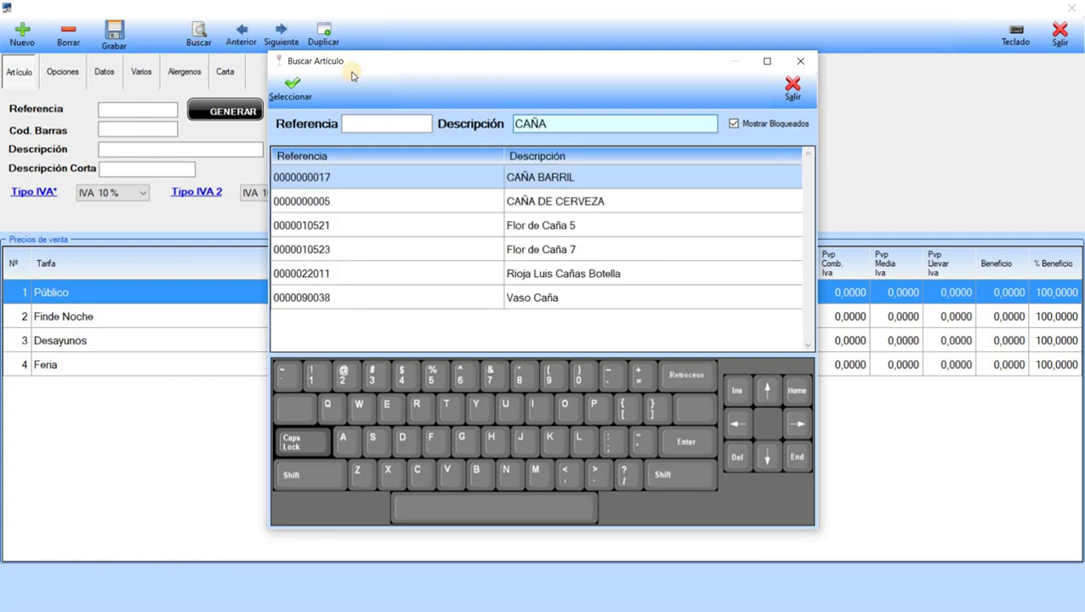
click(542, 183)
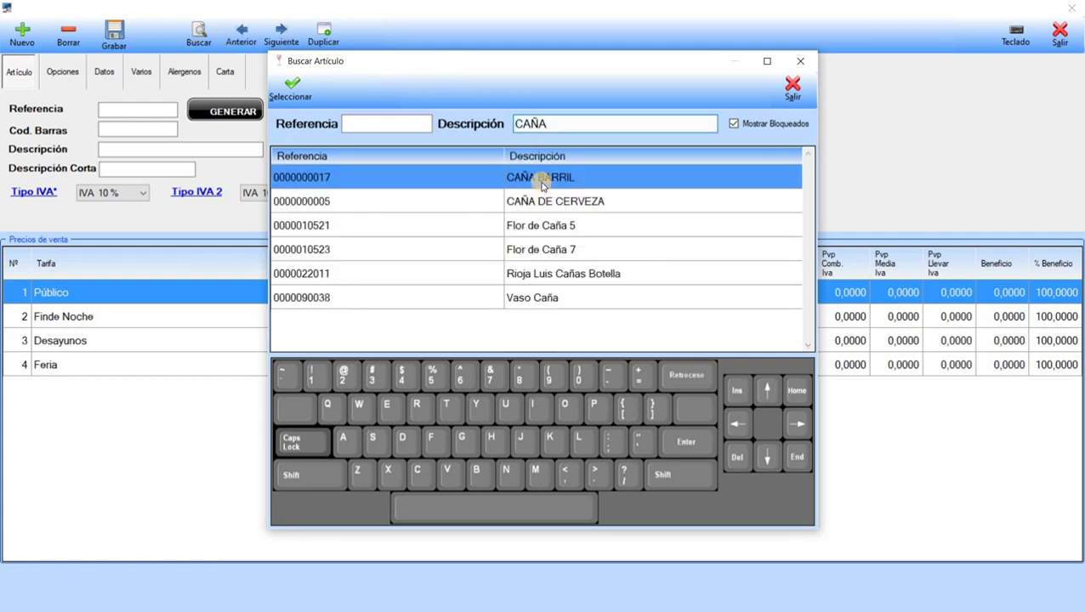
click(286, 91)
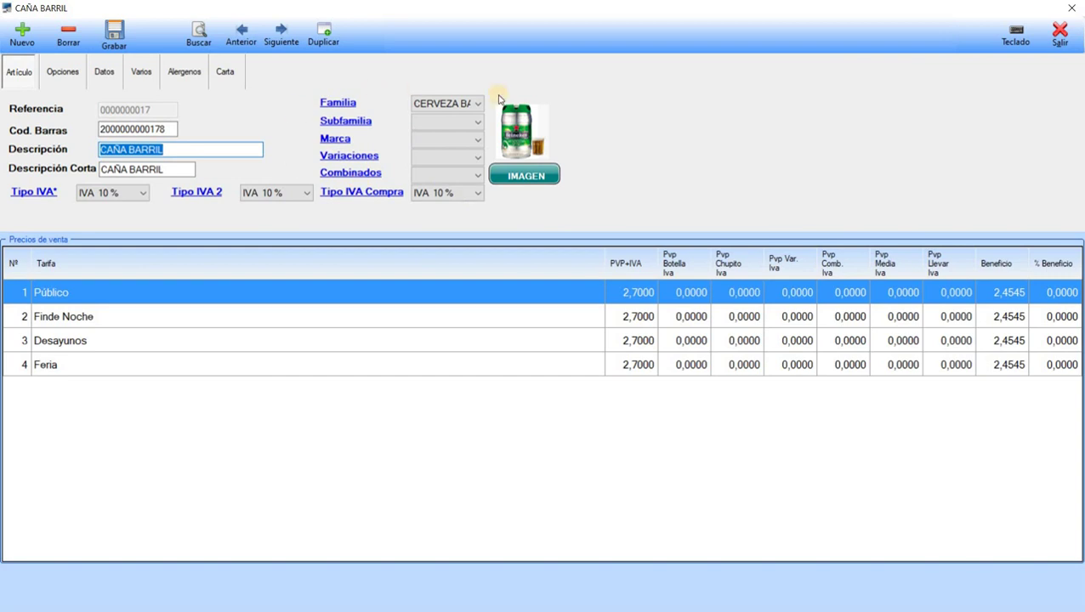
click(1065, 45)
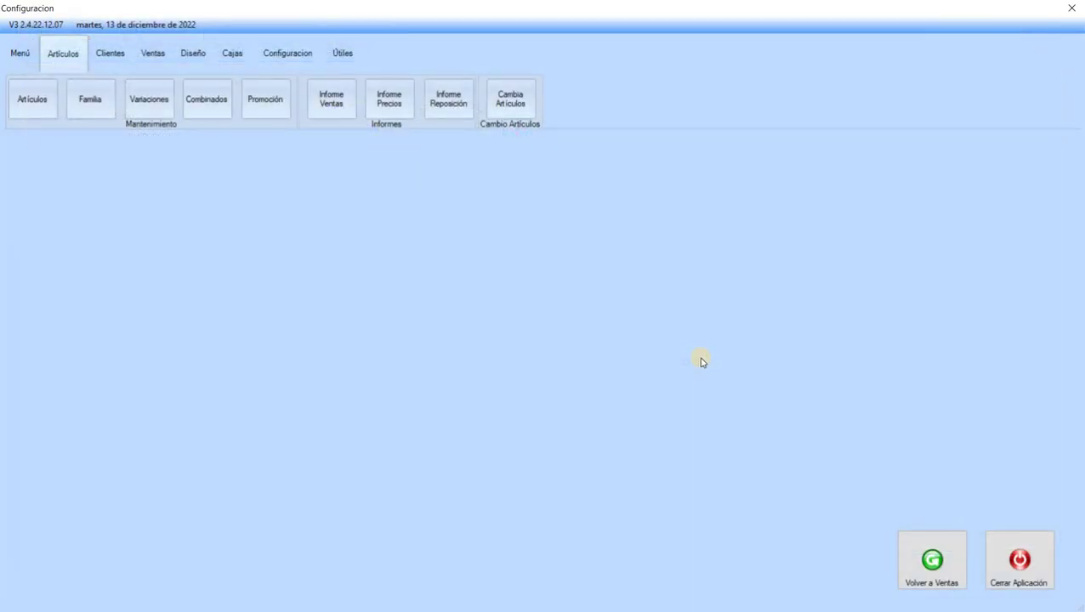